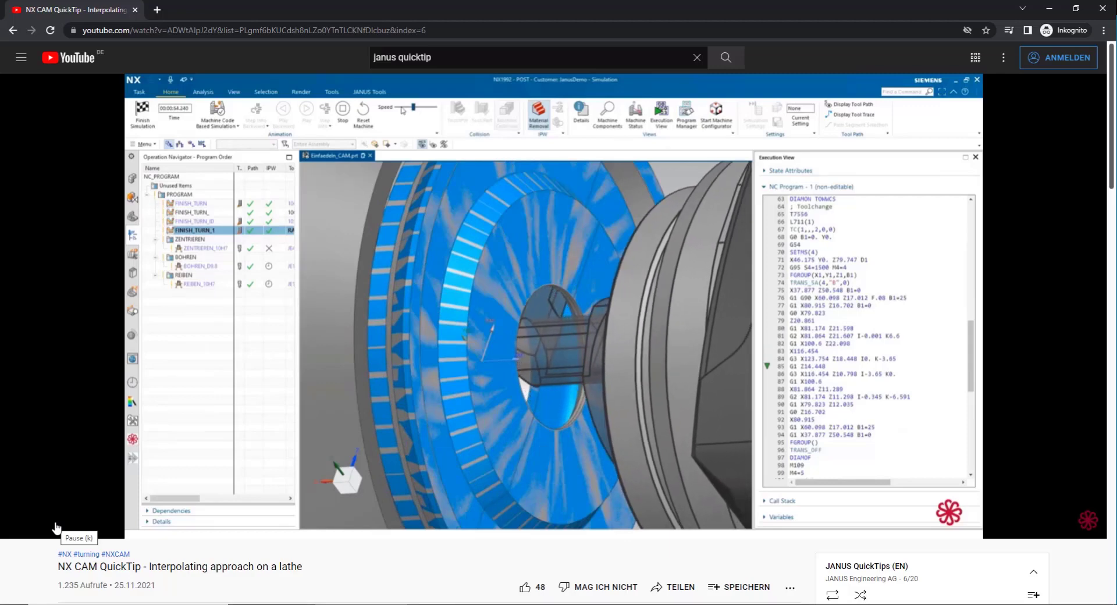
Switch to NX, look over the five-axis machine, and open the CURVE_DRIVE_SKULL operation
{"action": "left_click", "coordinate": [1052, 9]}
{"action": "middle_click_drag", "start_coordinate": [525, 295], "coordinate": [546, 278]}
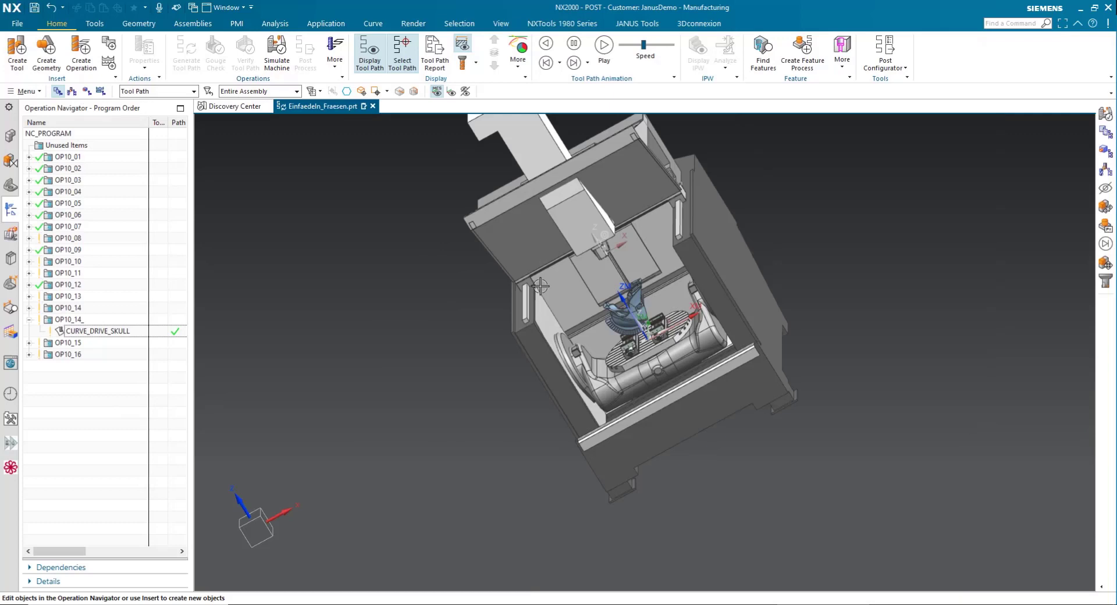
{"action": "scroll", "coordinate": [547, 279], "scroll_direction": "up", "scroll_amount": 2}
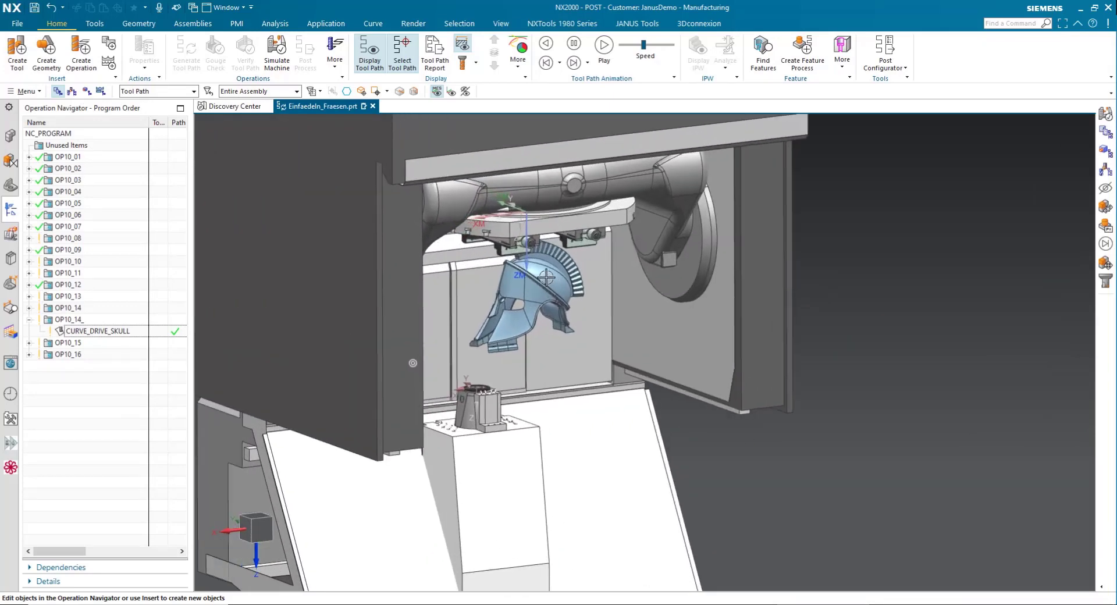
{"action": "scroll", "coordinate": [552, 284], "scroll_direction": "up", "scroll_amount": 2}
{"action": "scroll", "coordinate": [557, 289], "scroll_direction": "up", "scroll_amount": 2}
{"action": "scroll", "coordinate": [561, 293], "scroll_direction": "up", "scroll_amount": 2}
{"action": "scroll", "coordinate": [562, 295], "scroll_direction": "up", "scroll_amount": 2}
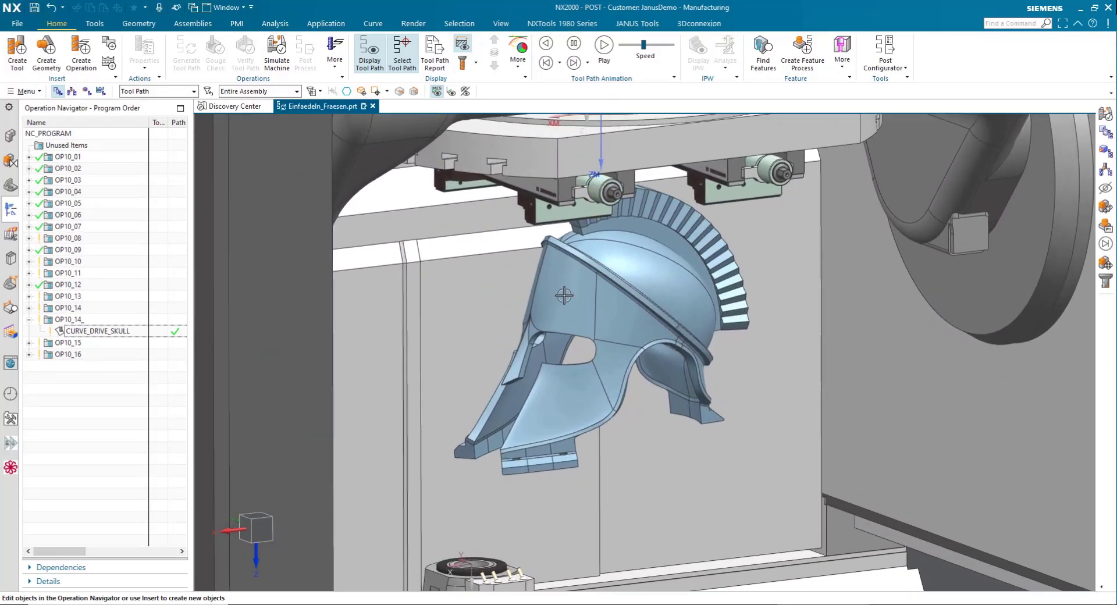
{"action": "scroll", "coordinate": [564, 295], "scroll_direction": "up", "scroll_amount": 2}
{"action": "scroll", "coordinate": [563, 296], "scroll_direction": "up", "scroll_amount": 1}
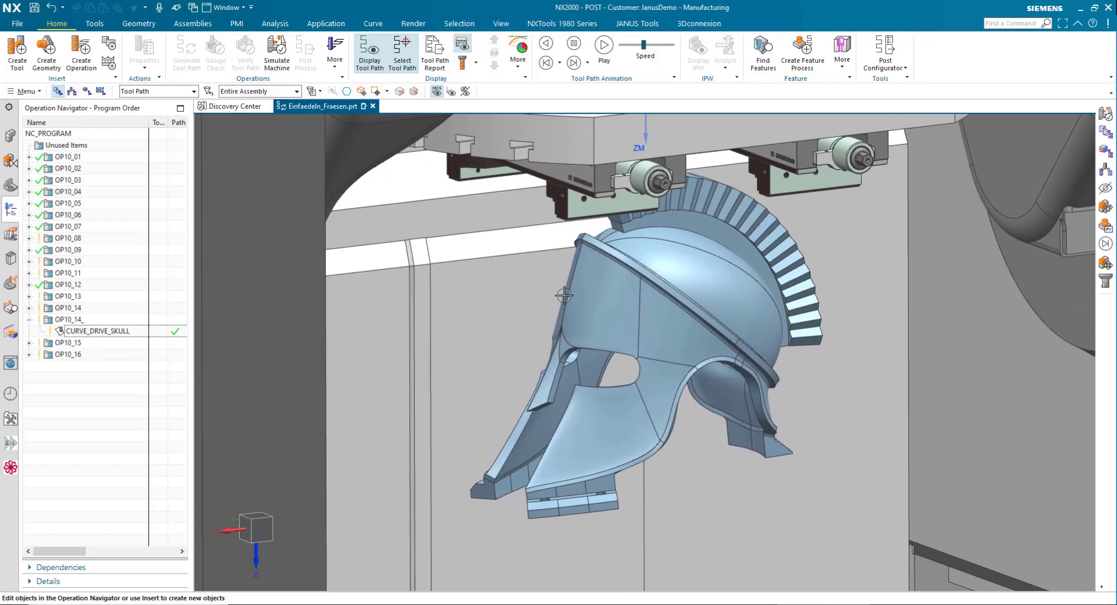
{"action": "key", "text": "Home"}
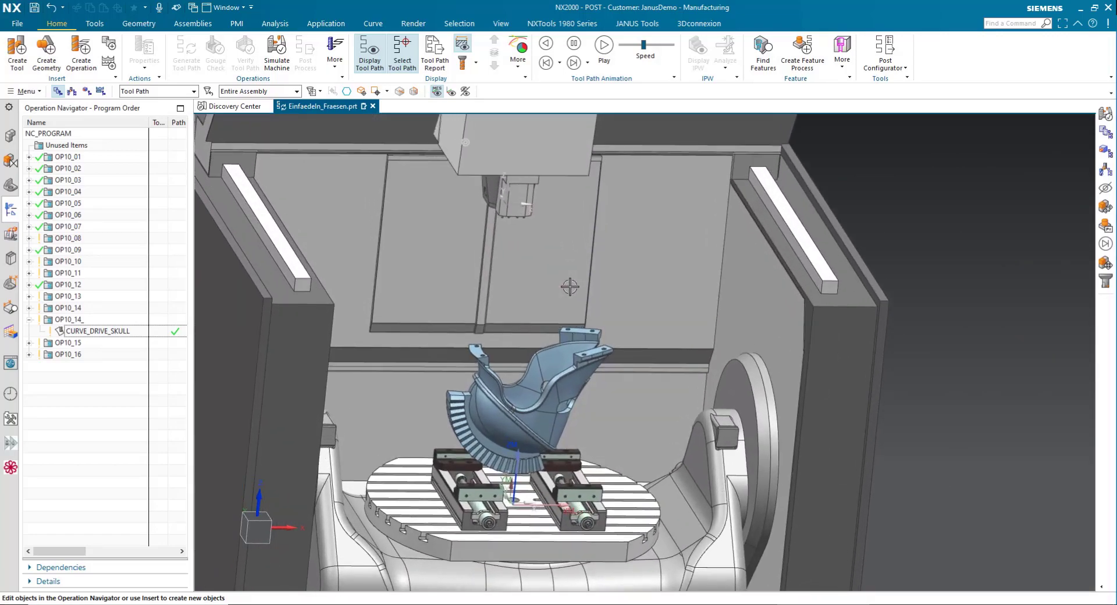
{"action": "double_click", "coordinate": [105, 330]}
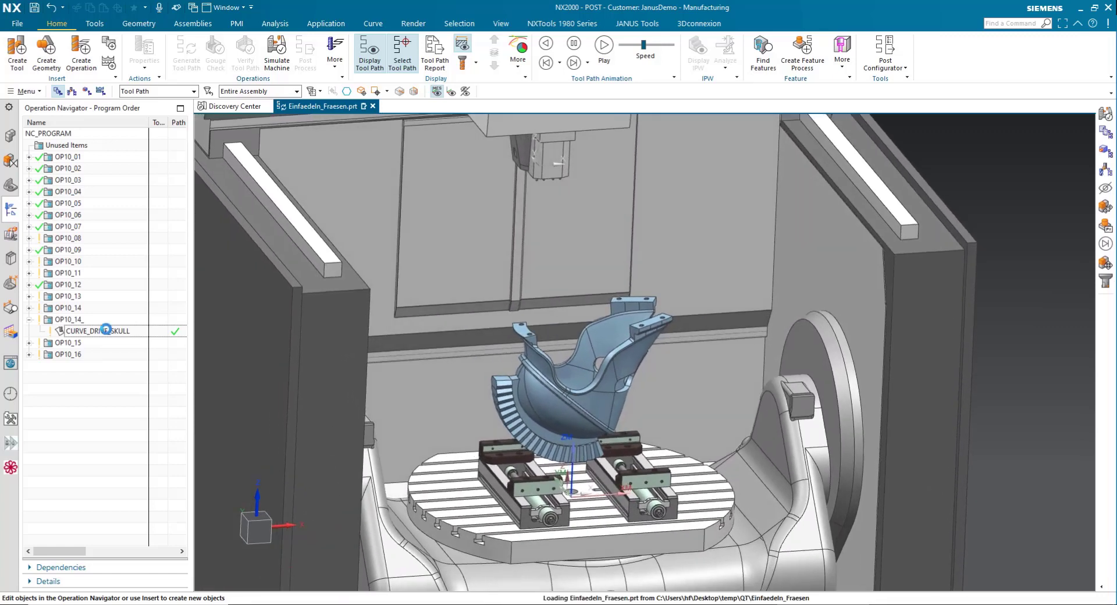
Dismiss the invalid path warning and zoom in on the CURVE_DRIVE_SKULL tool path
{"action": "left_click", "coordinate": [565, 324]}
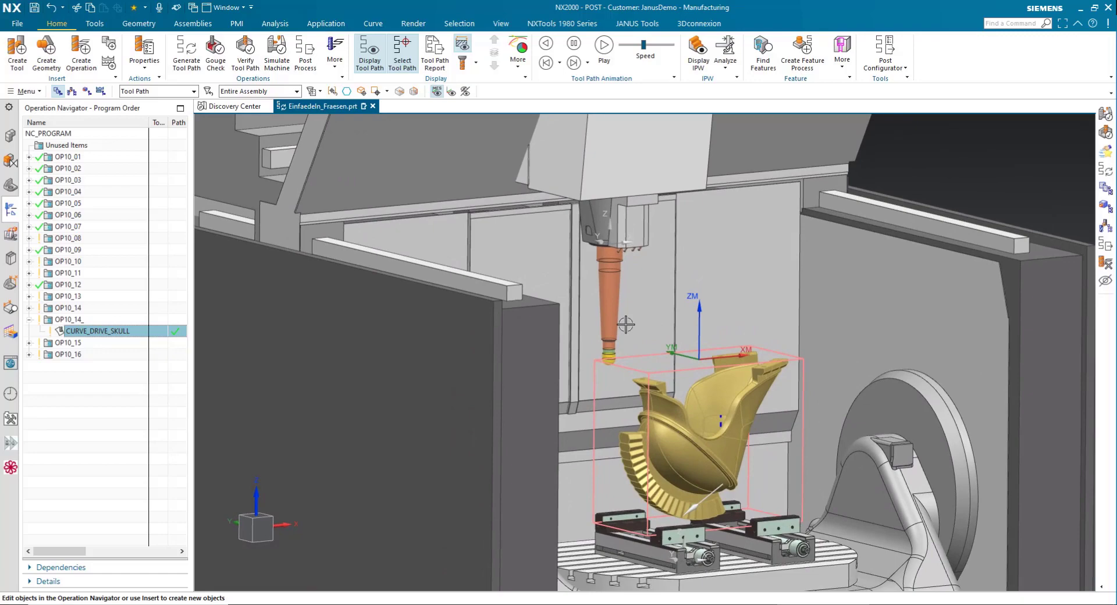
{"action": "scroll", "coordinate": [626, 325], "scroll_direction": "up", "scroll_amount": 3}
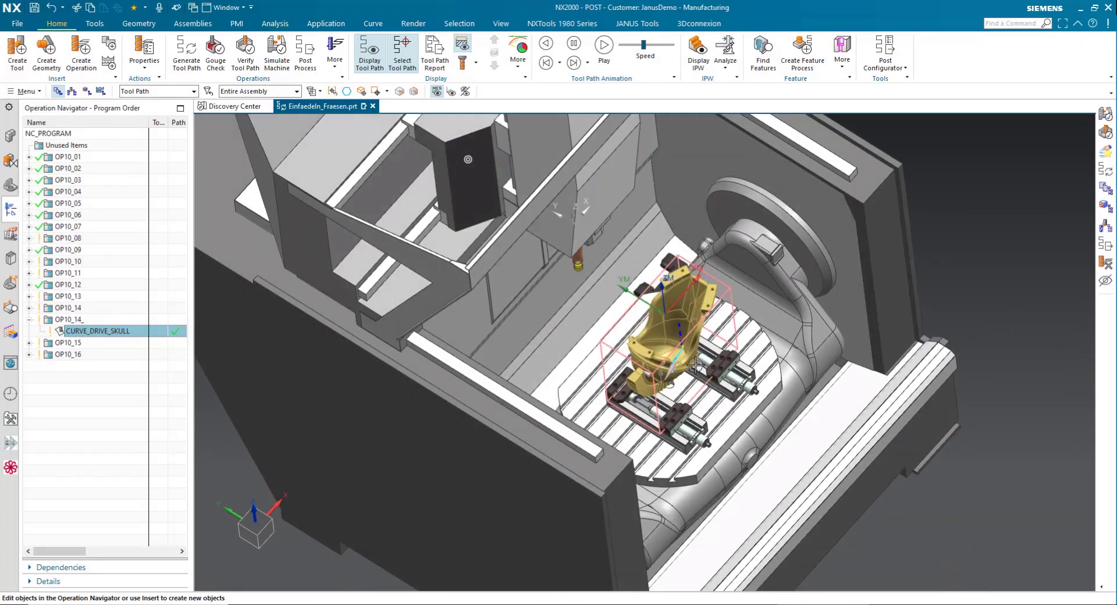
{"action": "scroll", "coordinate": [674, 336], "scroll_direction": "up", "scroll_amount": 5}
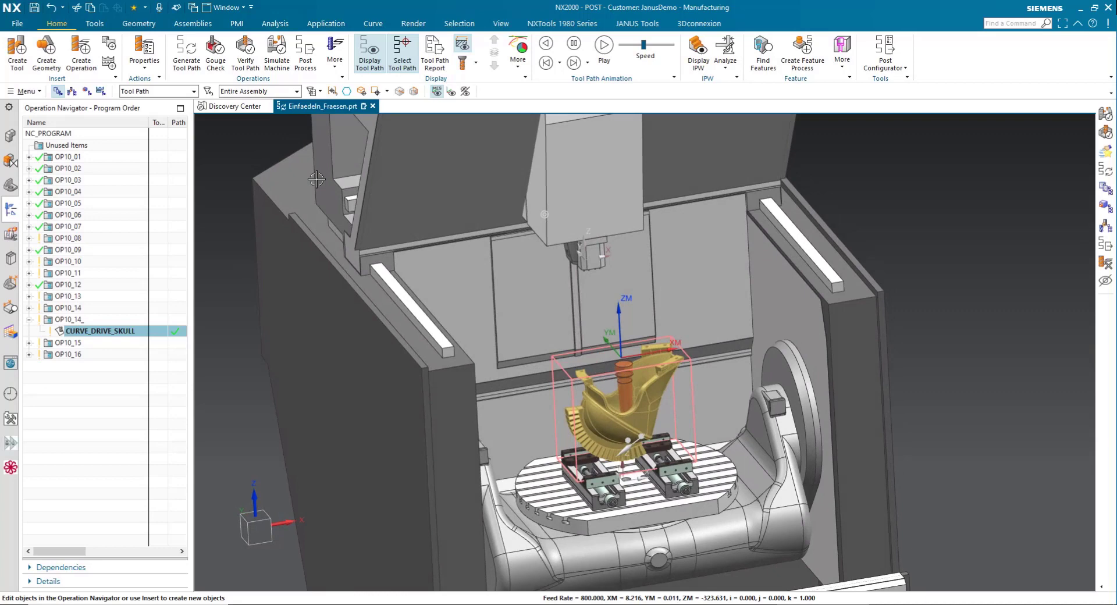
Launch Simulate Machine for the helmet operation and start playback
{"action": "left_click", "coordinate": [270, 66]}
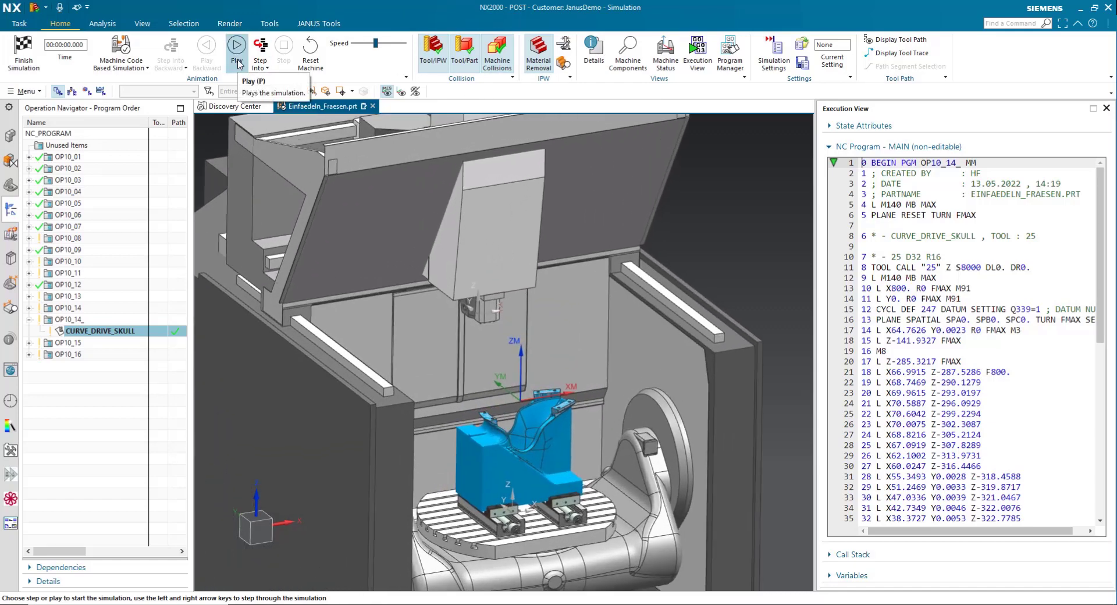
{"action": "left_click", "coordinate": [237, 63]}
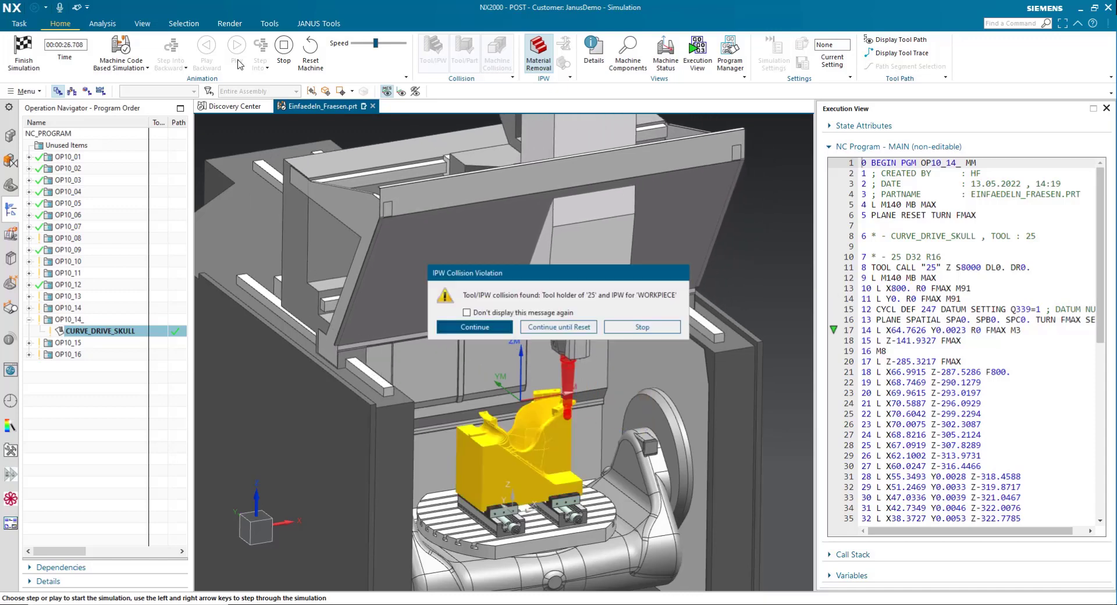
{"action": "scroll", "coordinate": [512, 405], "scroll_direction": "up", "scroll_amount": 6}
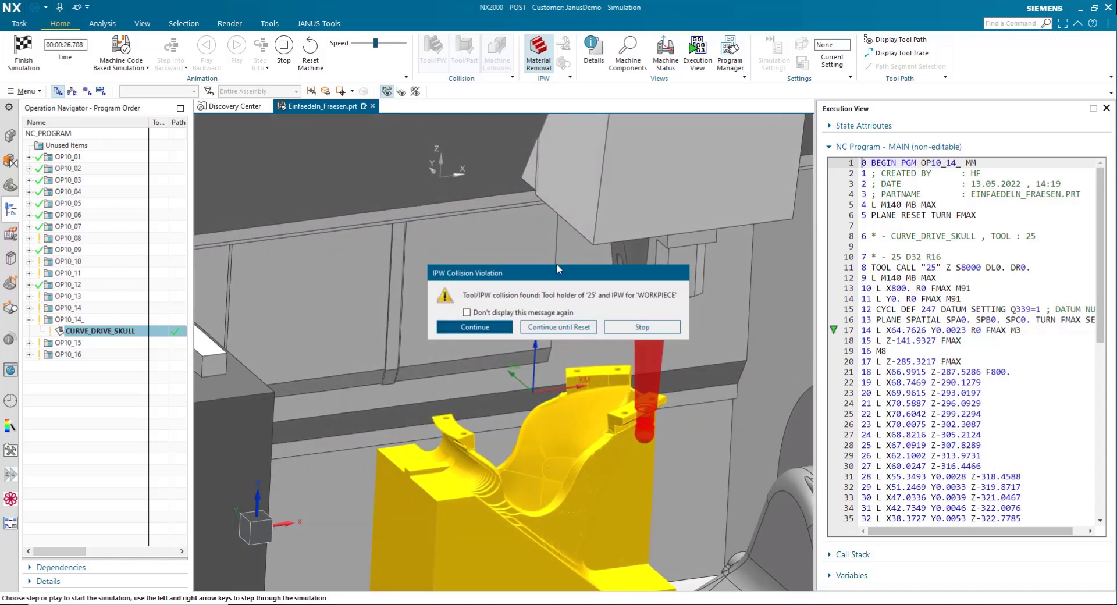
{"action": "left_click_drag", "start_coordinate": [558, 269], "coordinate": [551, 260]}
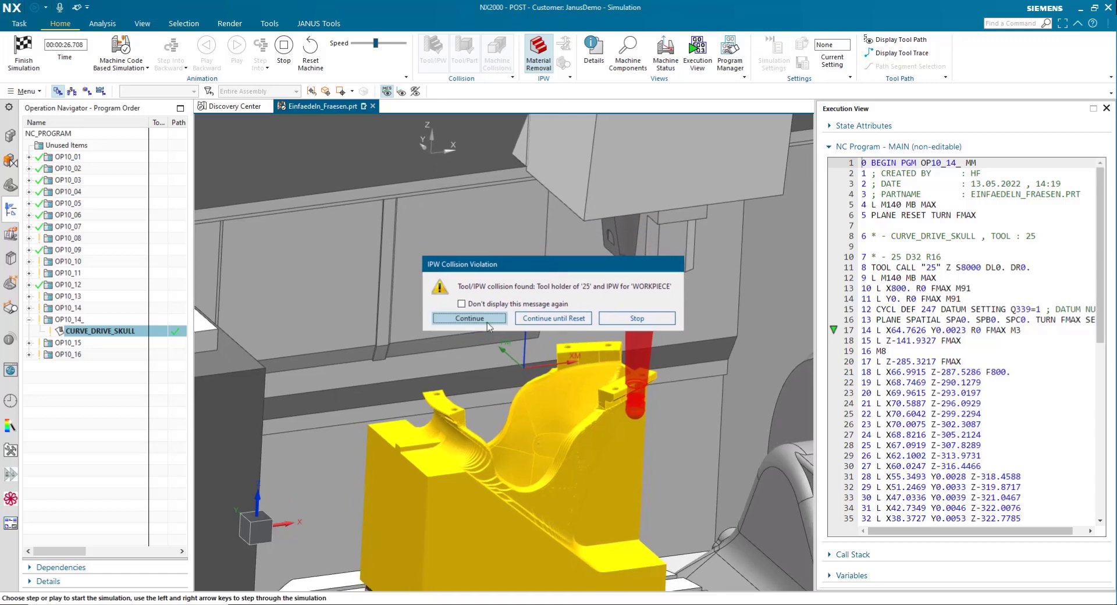
Continue past the holder, cutter, gouge and machine collision warnings until the program ends
{"action": "left_click", "coordinate": [487, 325]}
{"action": "left_click", "coordinate": [489, 326]}
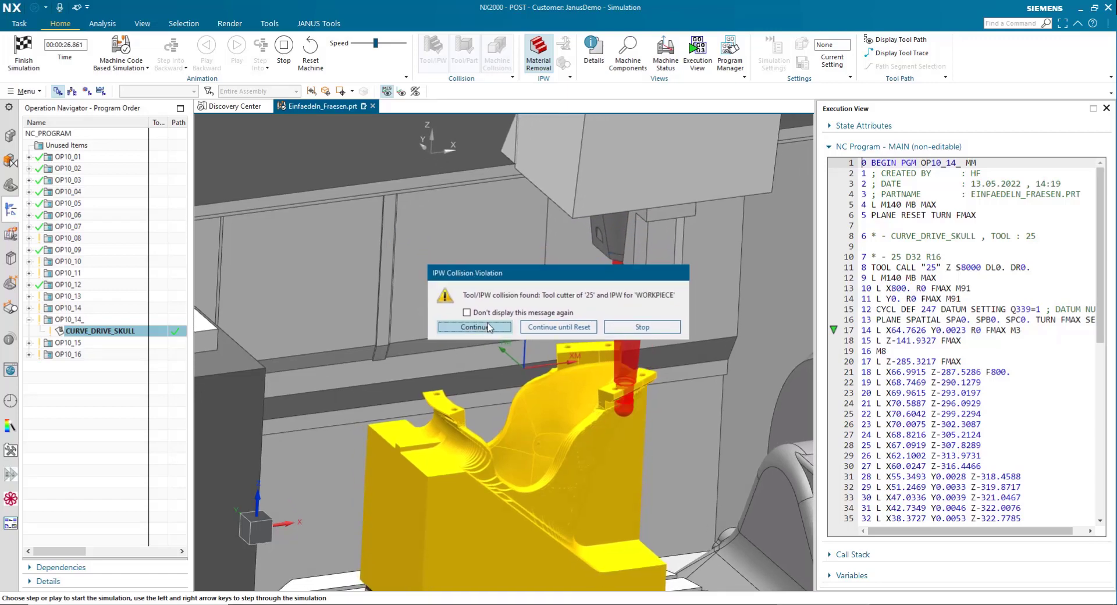
{"action": "left_click", "coordinate": [493, 327]}
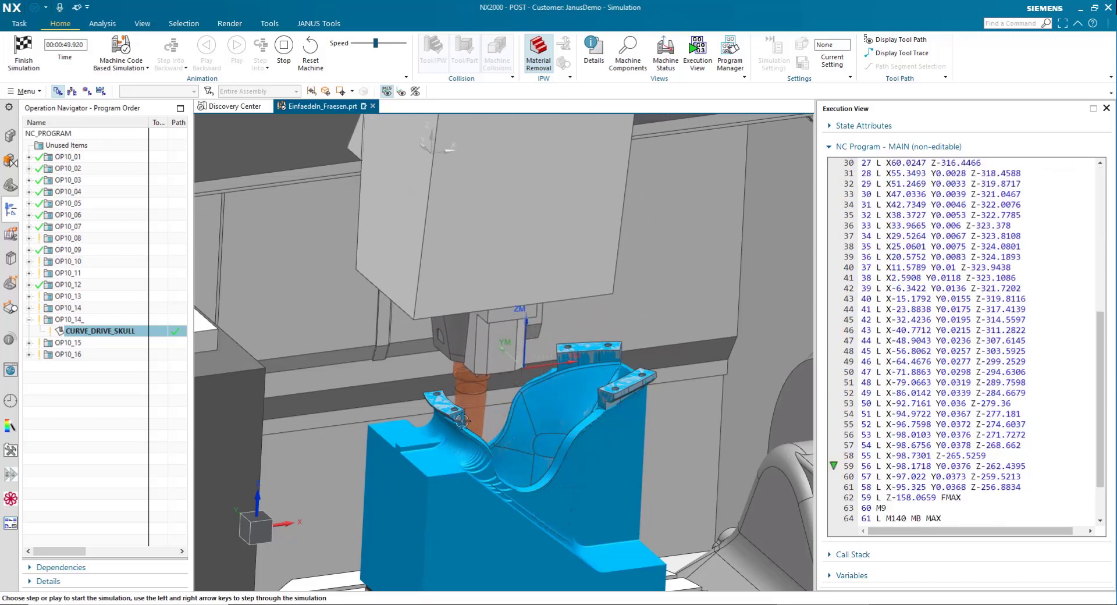
{"action": "middle_click_drag", "start_coordinate": [464, 419], "coordinate": [378, 481]}
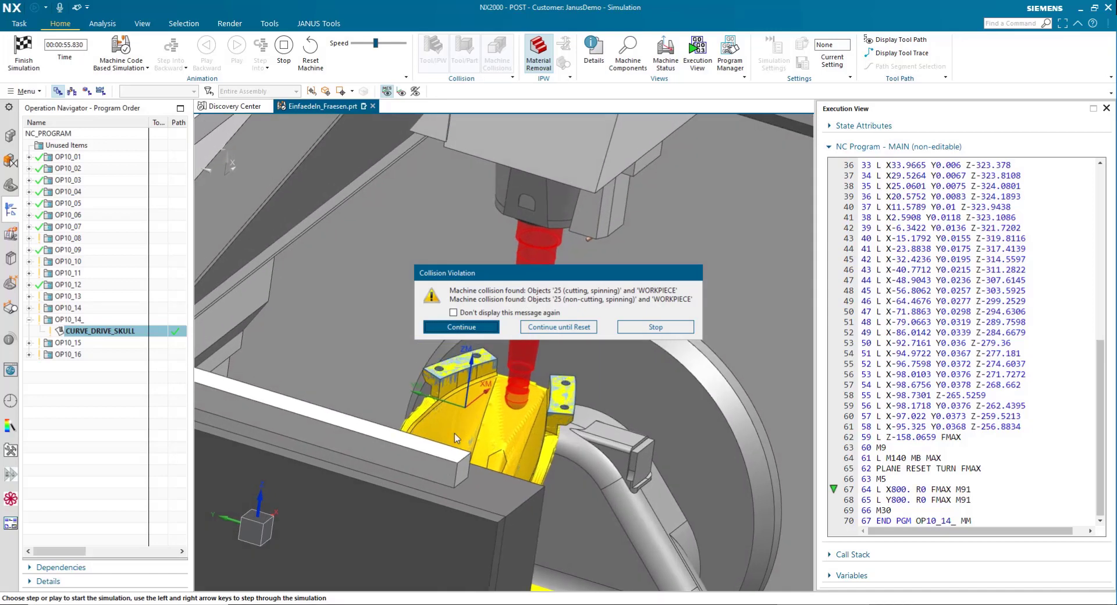
{"action": "left_click", "coordinate": [462, 328]}
{"action": "scroll", "coordinate": [467, 336], "scroll_direction": "down", "scroll_amount": 5}
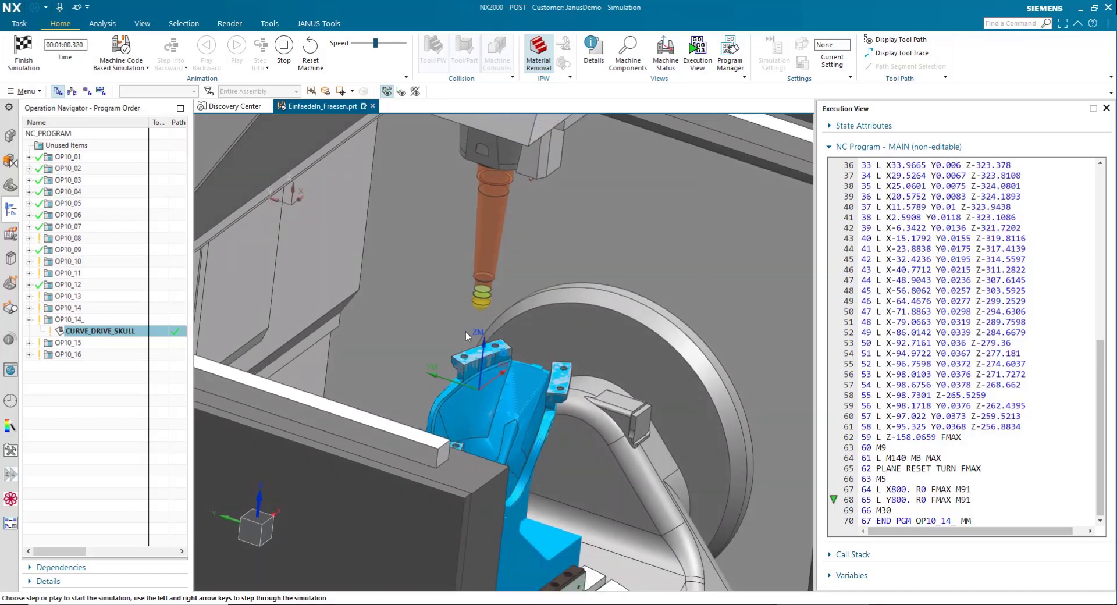
Finish the simulation and pick Goto in CURVE_DRIVE_SKULL's Start Events list
{"action": "middle_click_drag", "start_coordinate": [466, 336], "coordinate": [455, 301]}
{"action": "left_click", "coordinate": [44, 69]}
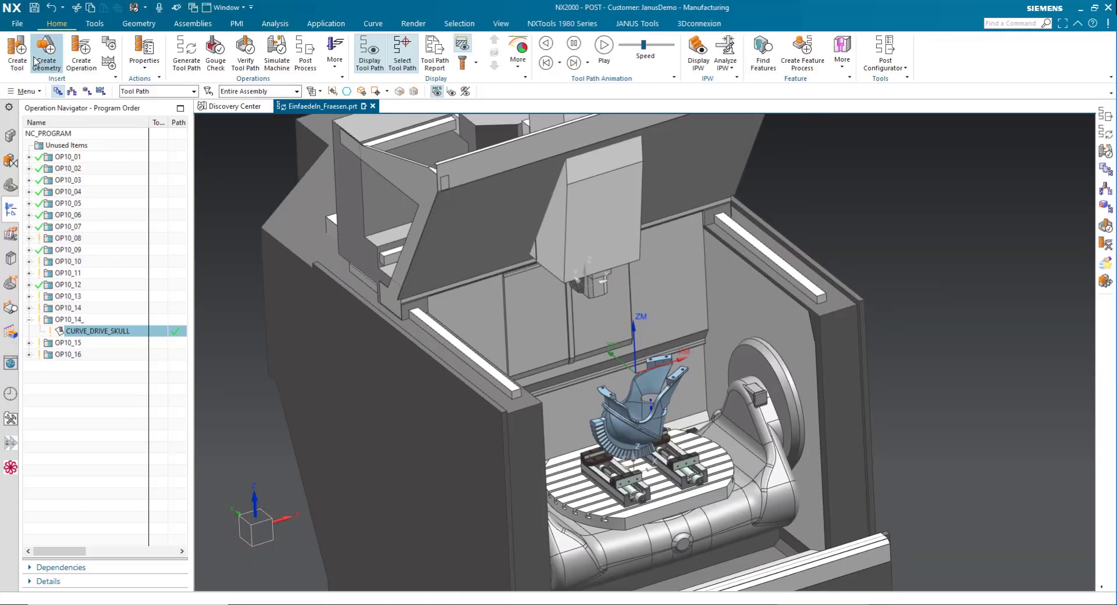
{"action": "right_click", "coordinate": [130, 338]}
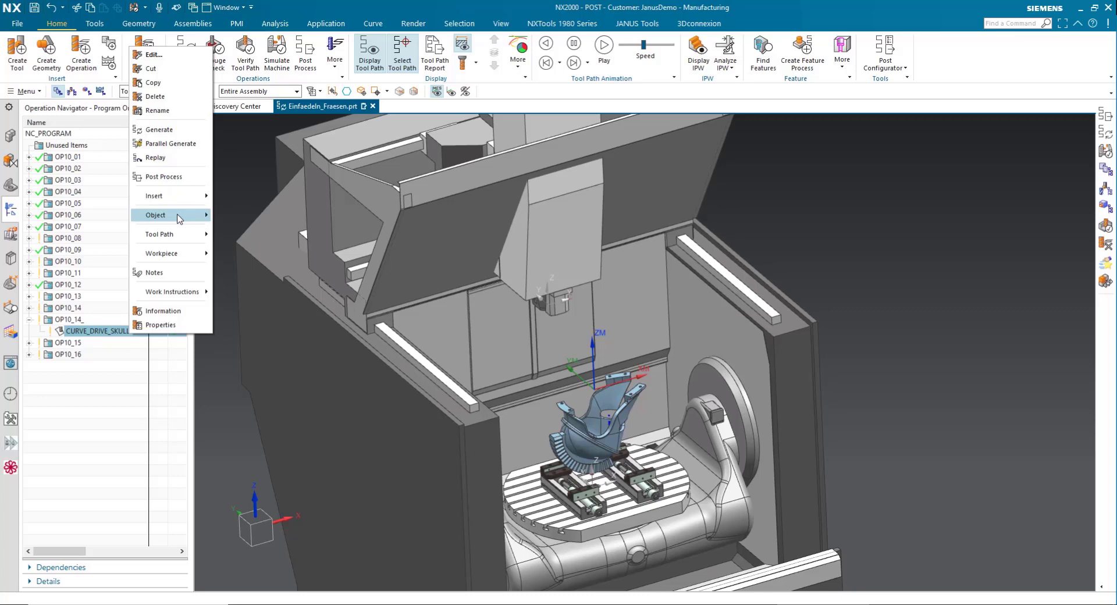
{"action": "mouse_move", "coordinate": [155, 215]}
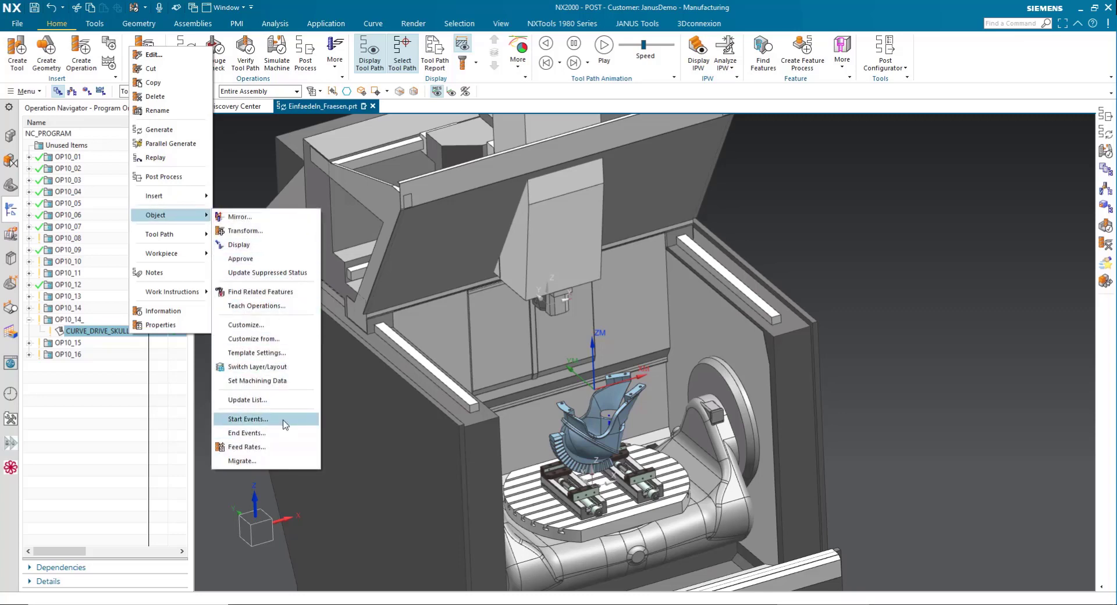
{"action": "left_click", "coordinate": [284, 419]}
{"action": "scroll", "coordinate": [153, 180], "scroll_direction": "down", "scroll_amount": 1}
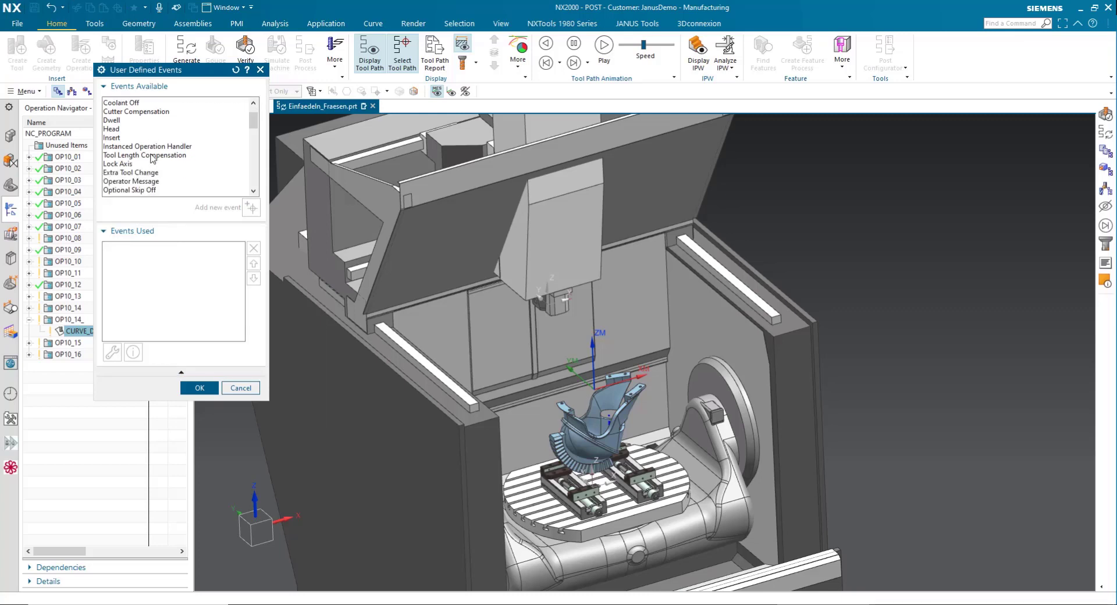
{"action": "scroll", "coordinate": [153, 169], "scroll_direction": "down", "scroll_amount": 5}
{"action": "scroll", "coordinate": [153, 159], "scroll_direction": "down", "scroll_amount": 2}
{"action": "scroll", "coordinate": [150, 155], "scroll_direction": "down", "scroll_amount": 2}
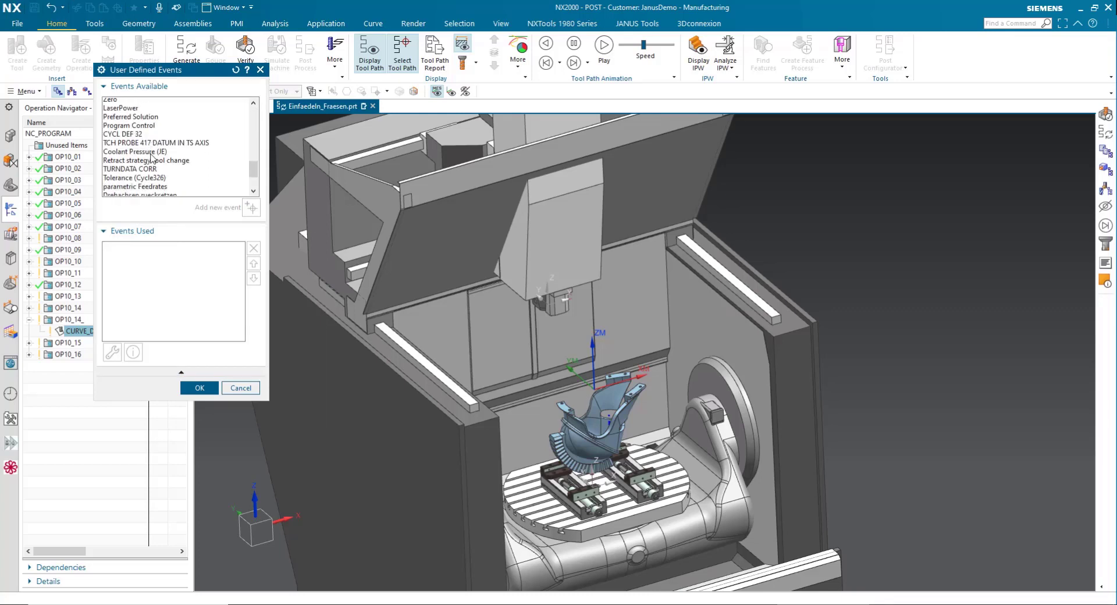
{"action": "scroll", "coordinate": [148, 151], "scroll_direction": "down", "scroll_amount": 2}
{"action": "scroll", "coordinate": [145, 148], "scroll_direction": "down", "scroll_amount": 1}
{"action": "left_click", "coordinate": [125, 138]}
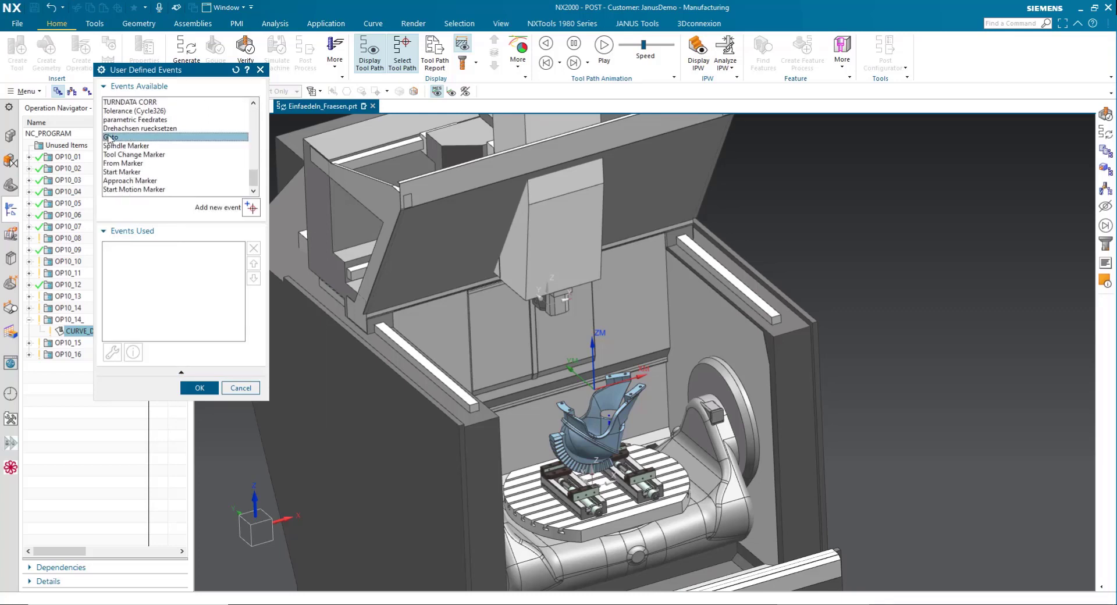
Add a Goto start event and snap its point to a helmet edge endpoint
{"action": "left_click", "coordinate": [252, 209]}
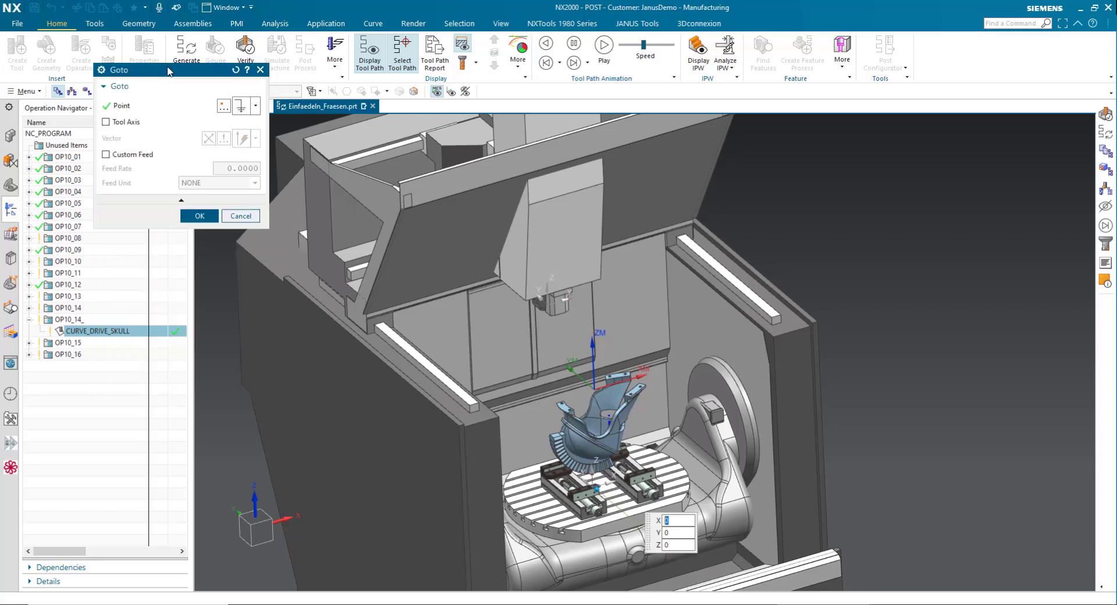
{"action": "left_click_drag", "start_coordinate": [169, 70], "coordinate": [345, 208]}
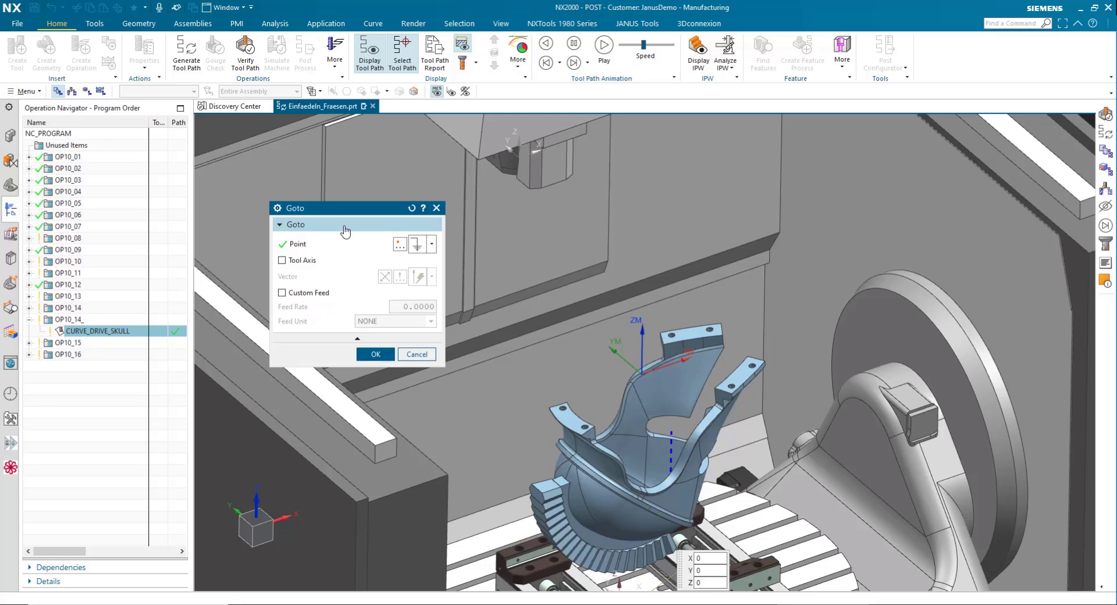
{"action": "left_click", "coordinate": [301, 247]}
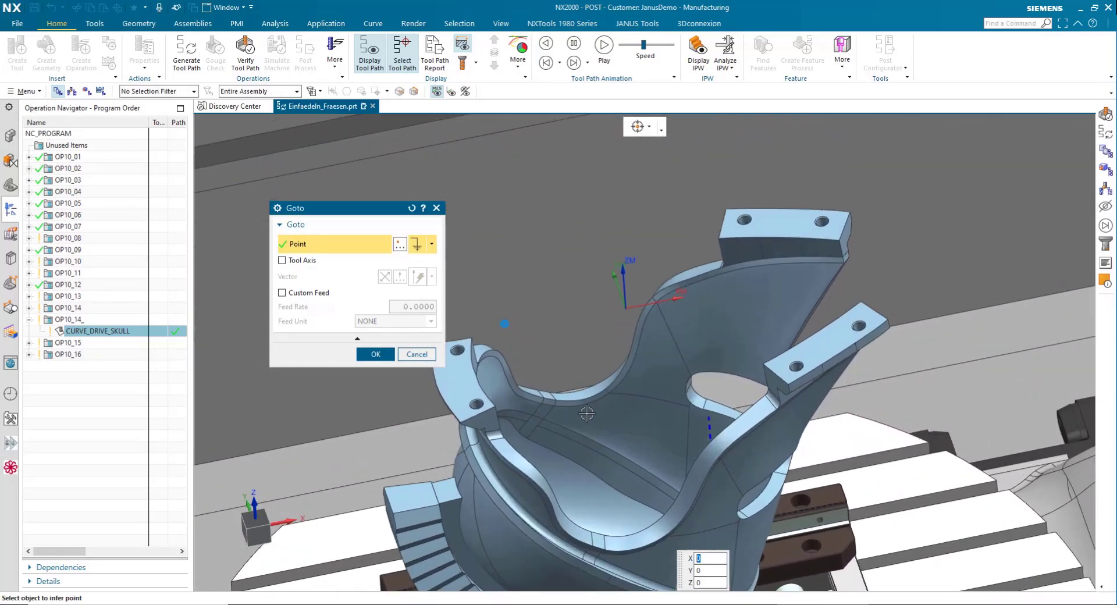
{"action": "left_click", "coordinate": [400, 244]}
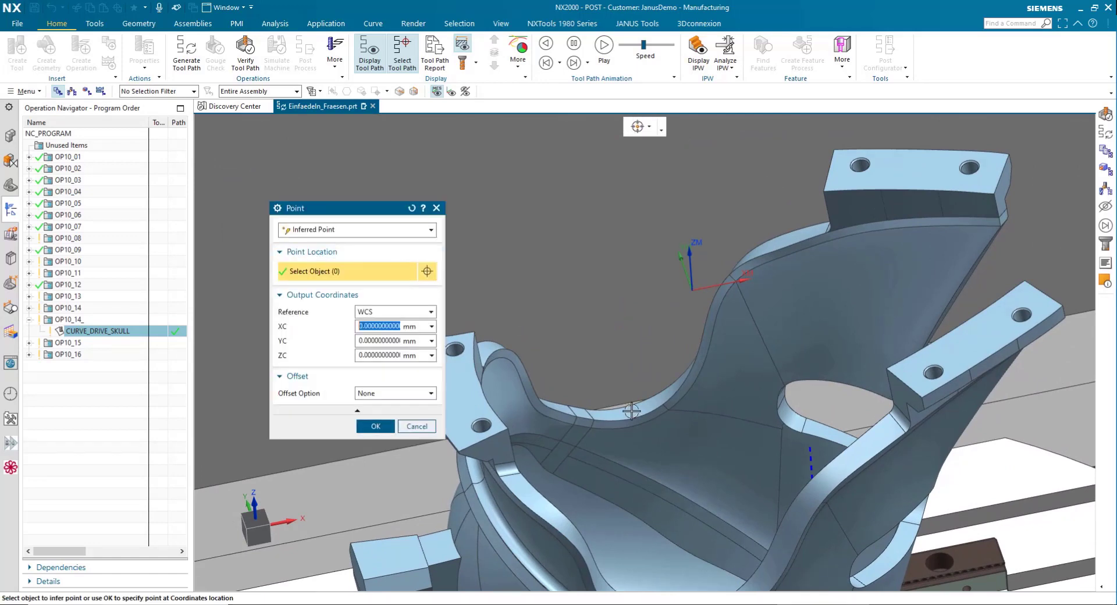
{"action": "scroll", "coordinate": [632, 411], "scroll_direction": "up", "scroll_amount": 3}
{"action": "scroll", "coordinate": [582, 427], "scroll_direction": "up", "scroll_amount": 3}
{"action": "left_click", "coordinate": [587, 431]}
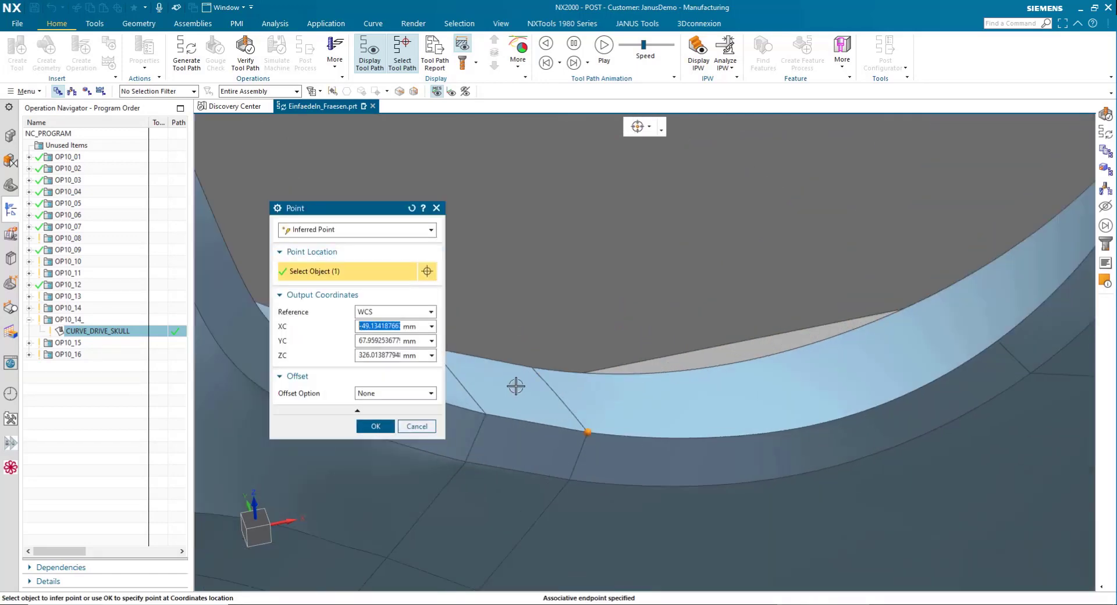
{"action": "scroll", "coordinate": [573, 407], "scroll_direction": "down", "scroll_amount": 5}
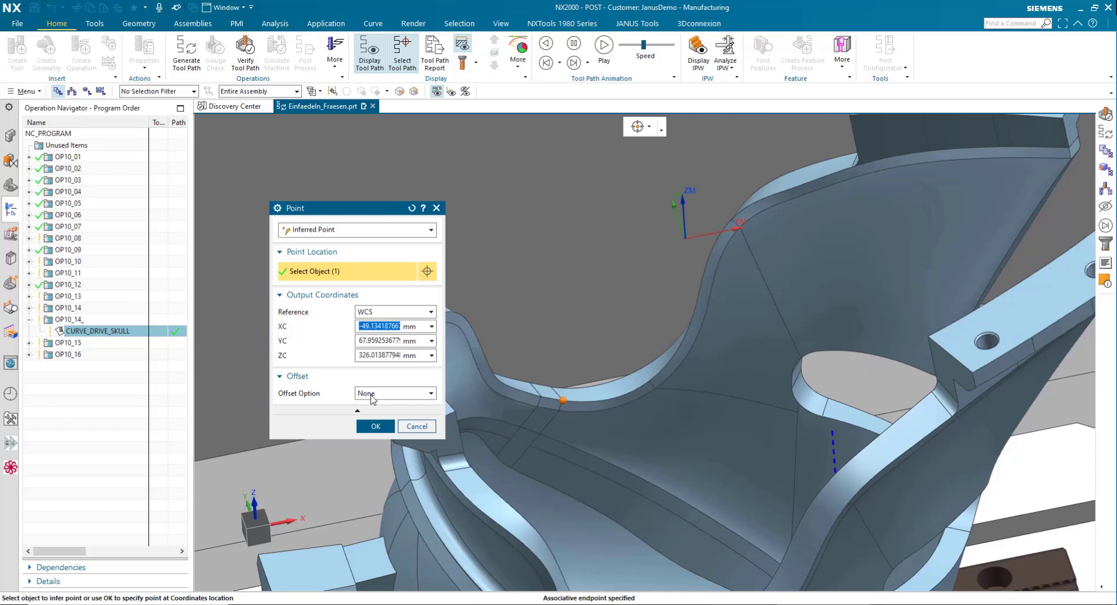
Offset the Goto point rectangularly by Delta ZC 100 and accept it
{"action": "left_click", "coordinate": [373, 394]}
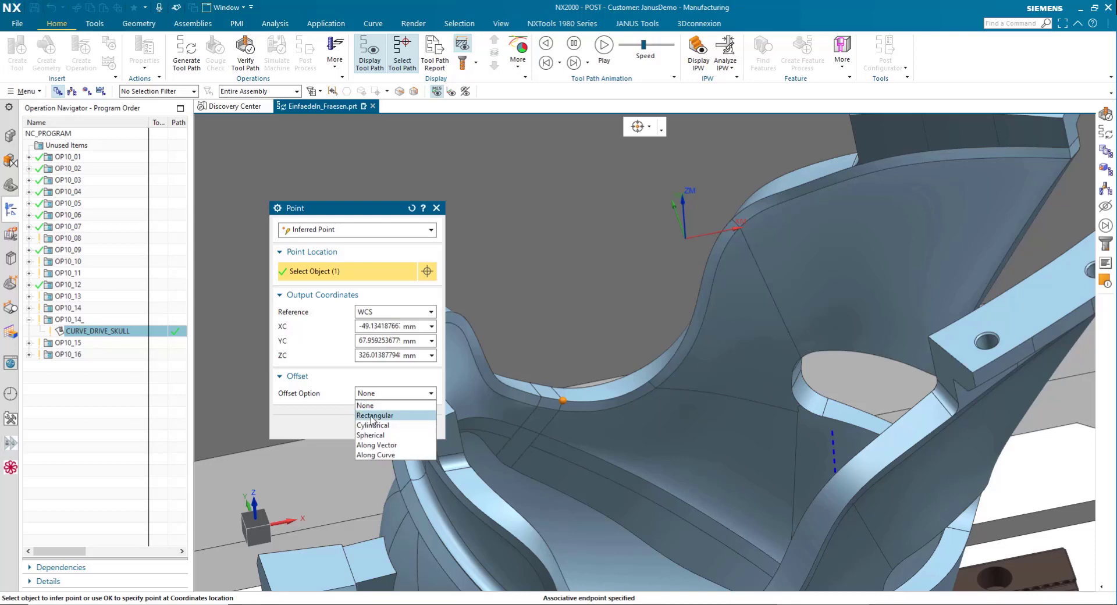
{"action": "left_click", "coordinate": [373, 417]}
{"action": "scroll", "coordinate": [324, 487], "scroll_direction": "down", "scroll_amount": 5}
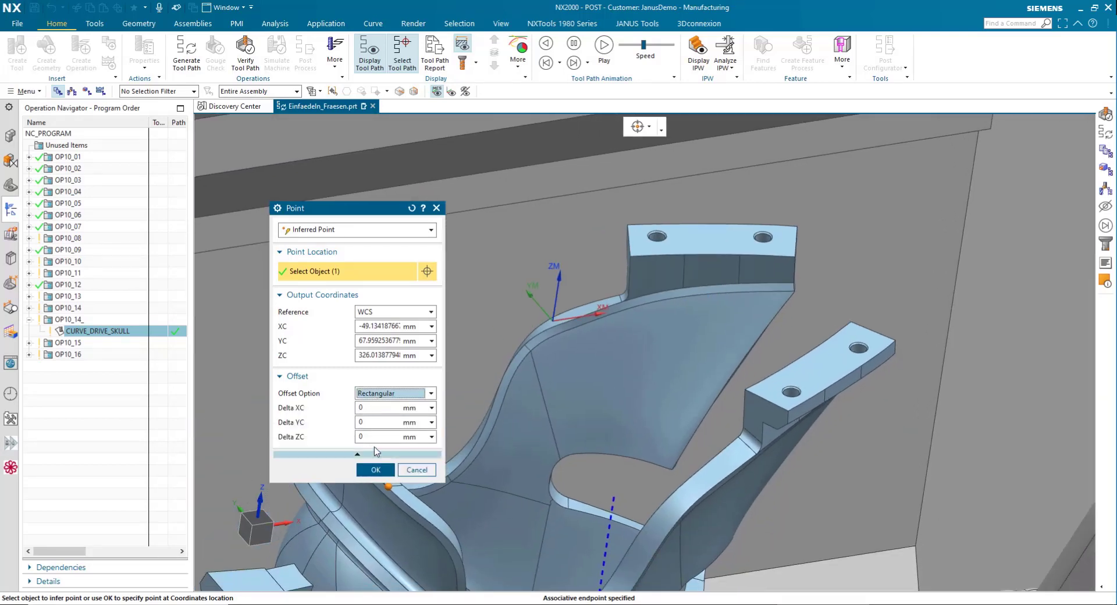
{"action": "left_click", "coordinate": [379, 437]}
{"action": "type", "text": "100"}
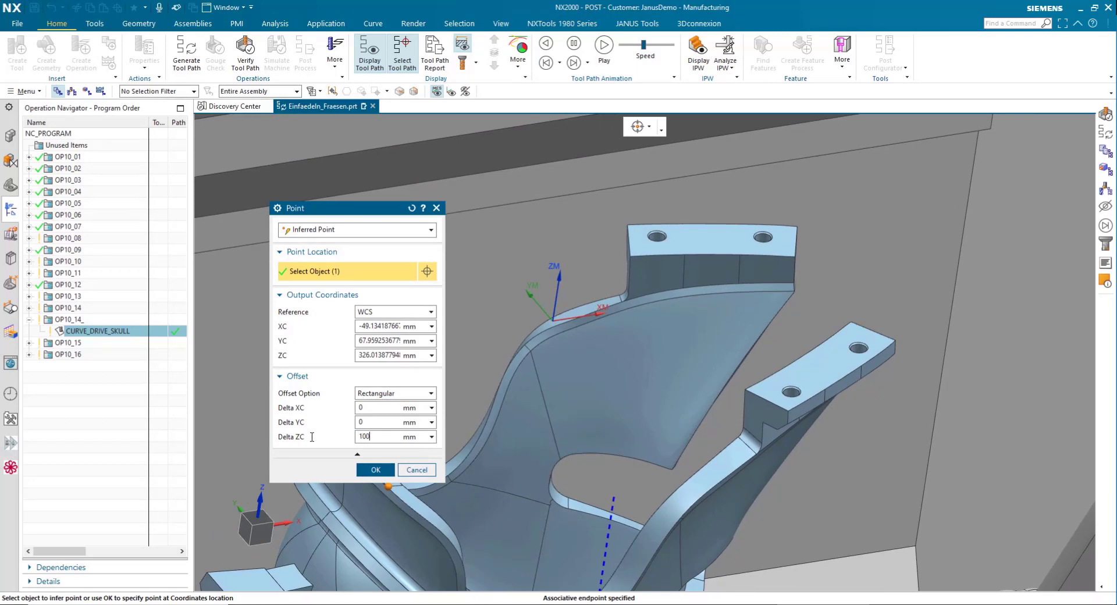
{"action": "type", "text": "50"}
{"action": "key", "text": "Return"}
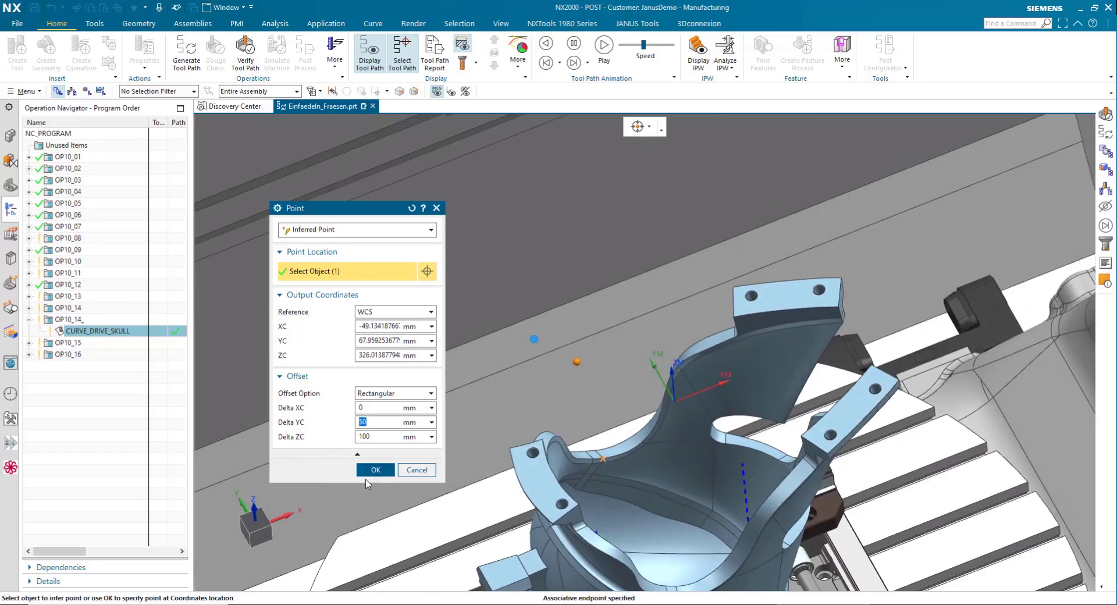
{"action": "left_click", "coordinate": [373, 471]}
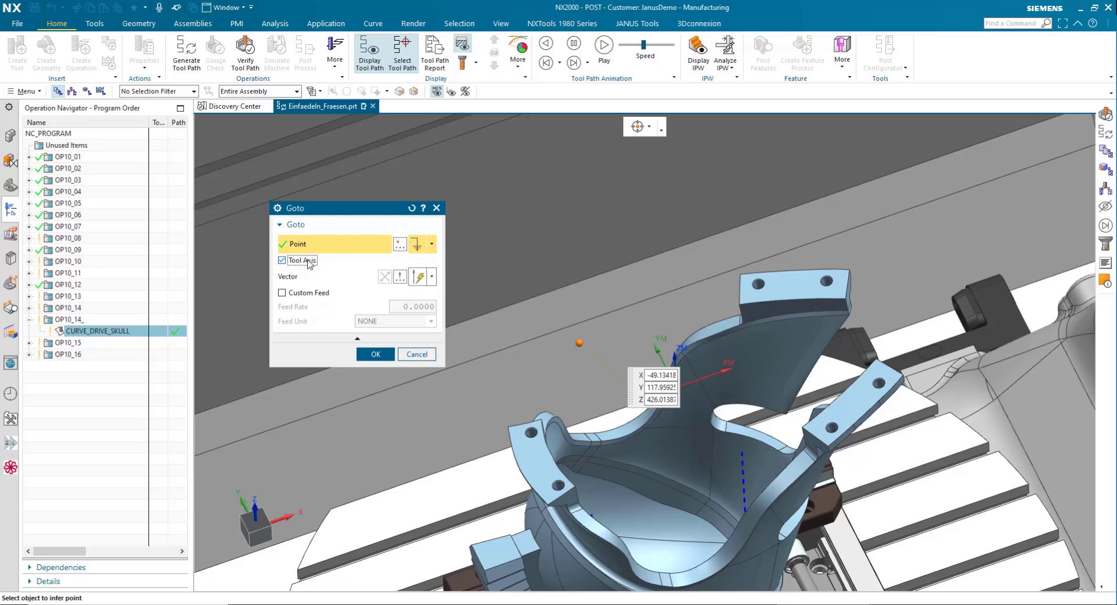
Set the Goto tool axis along Y and accept the event
{"action": "left_click", "coordinate": [309, 279]}
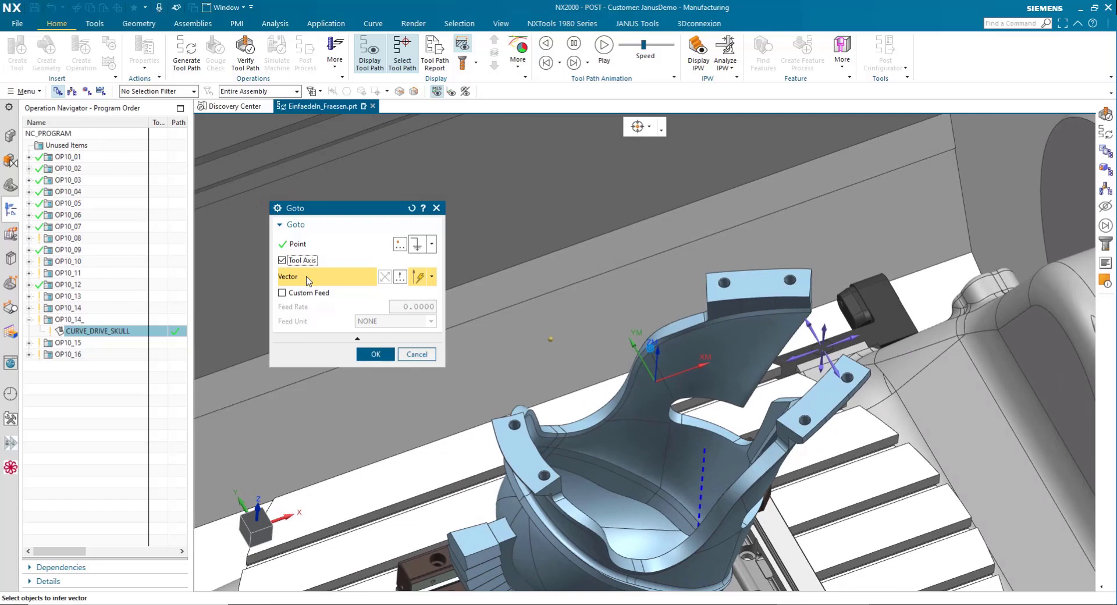
{"action": "left_click", "coordinate": [814, 332]}
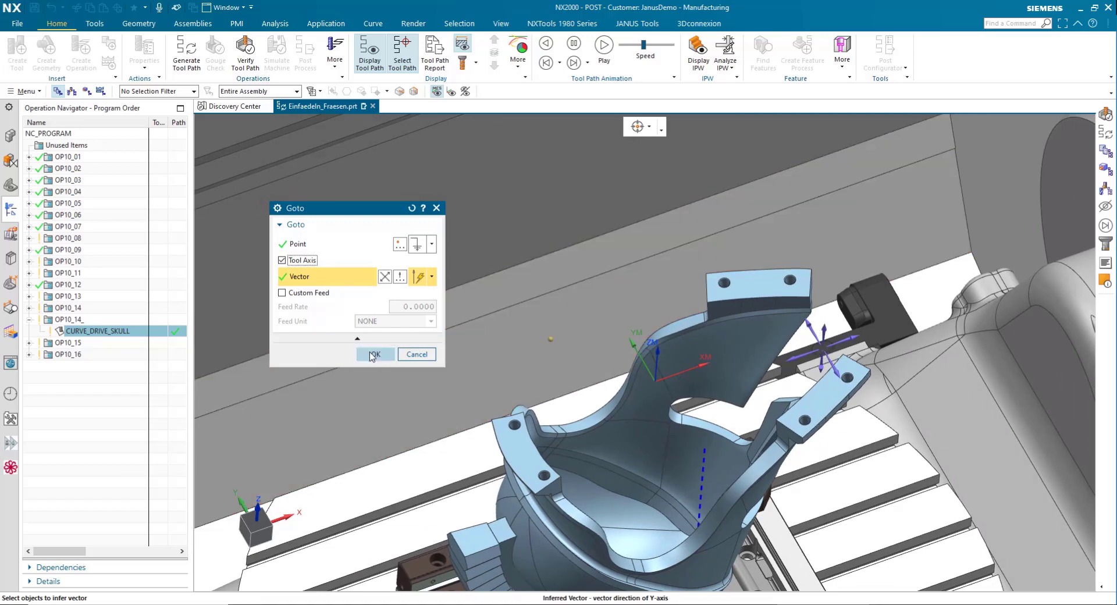
{"action": "left_click", "coordinate": [373, 355]}
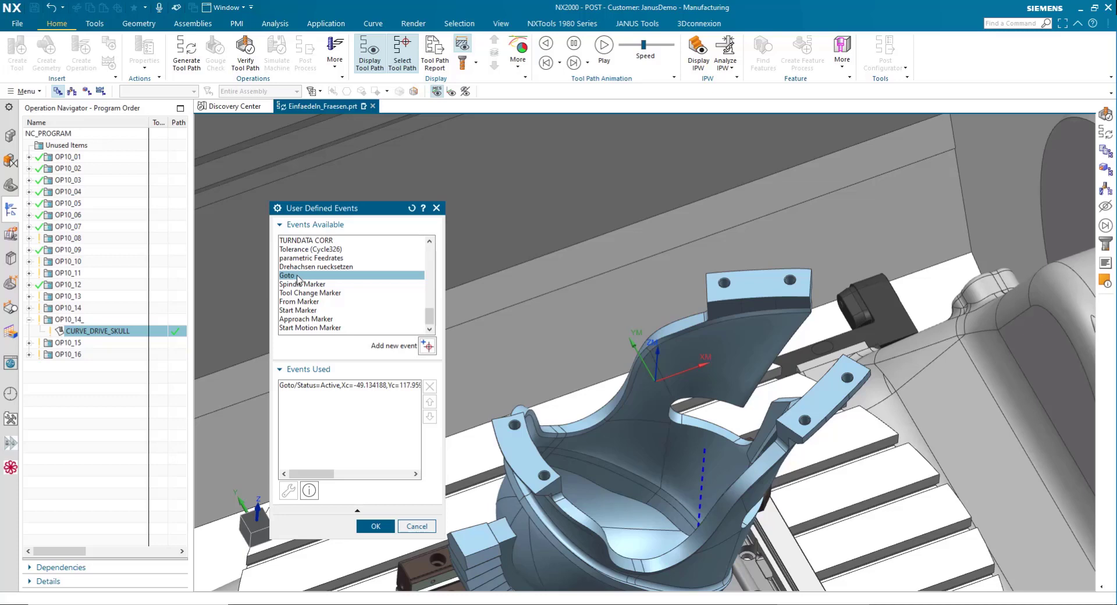
Add a second Goto event with its point on a part edge endpoint
{"action": "left_click", "coordinate": [429, 346]}
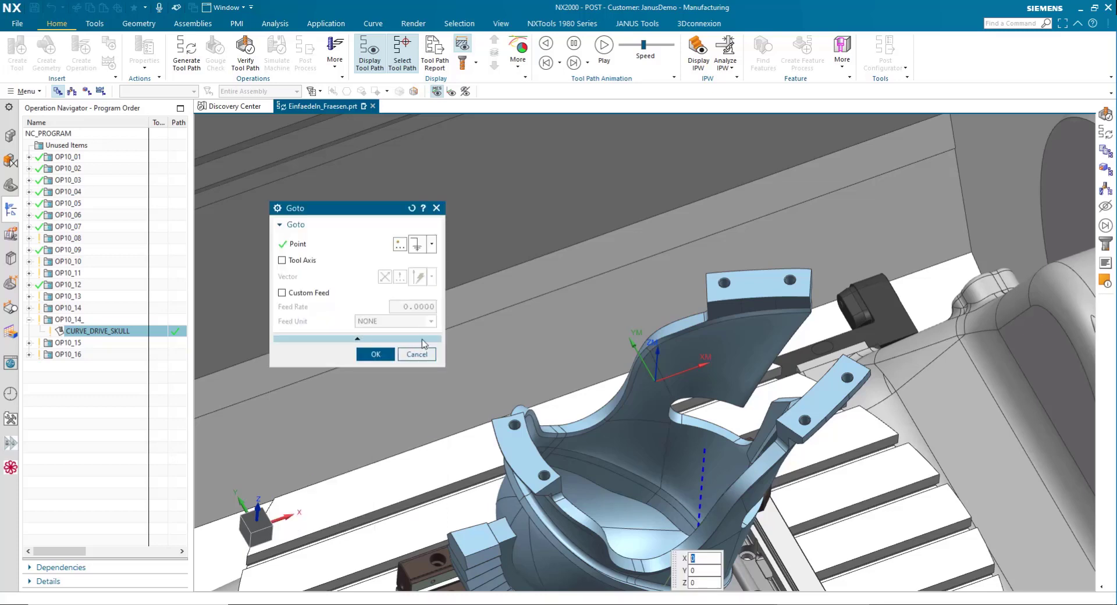
{"action": "left_click", "coordinate": [400, 246]}
{"action": "scroll", "coordinate": [561, 477], "scroll_direction": "up", "scroll_amount": 5}
{"action": "scroll", "coordinate": [541, 407], "scroll_direction": "up", "scroll_amount": 2}
{"action": "left_click", "coordinate": [537, 396]}
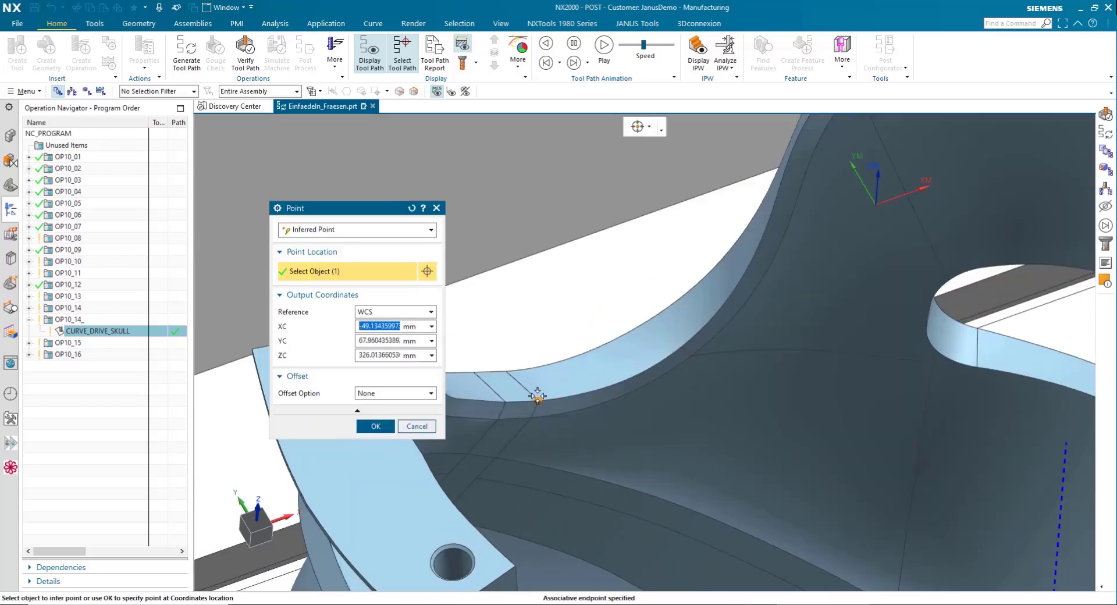
Offset the second Goto point rectangularly to Delta YC −100 and ZC 100
{"action": "left_click", "coordinate": [375, 394]}
{"action": "left_click", "coordinate": [363, 415]}
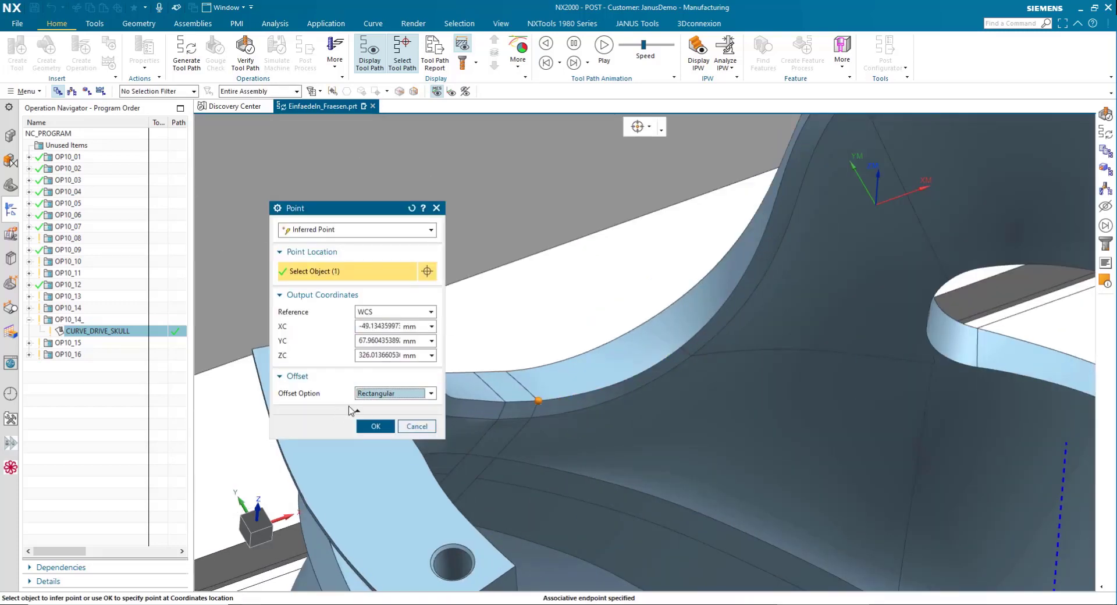
{"action": "double_click", "coordinate": [381, 437]}
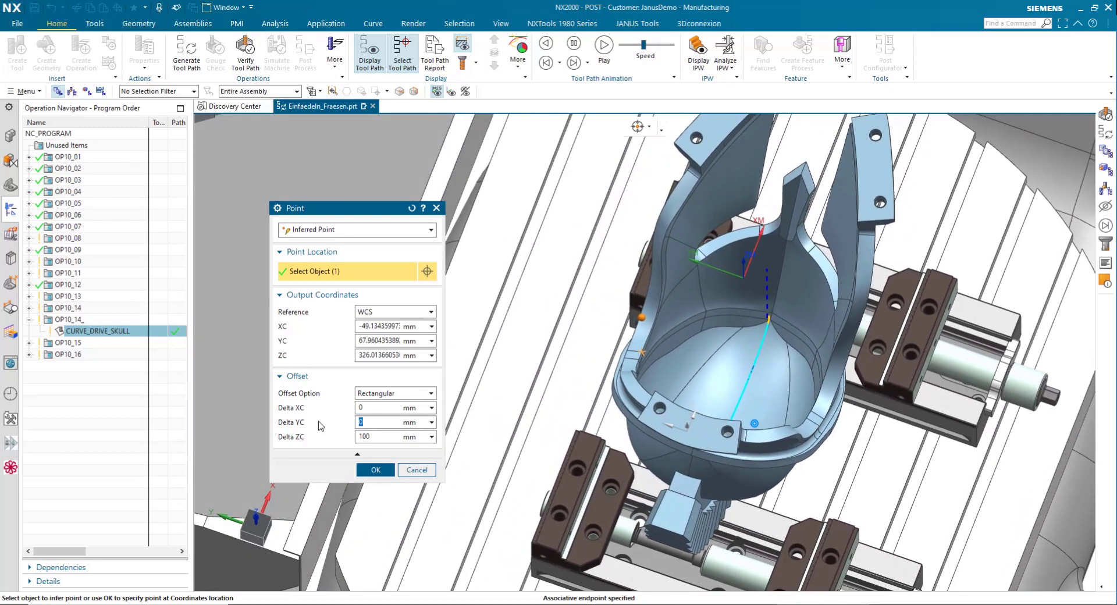
{"action": "type", "text": "-100"}
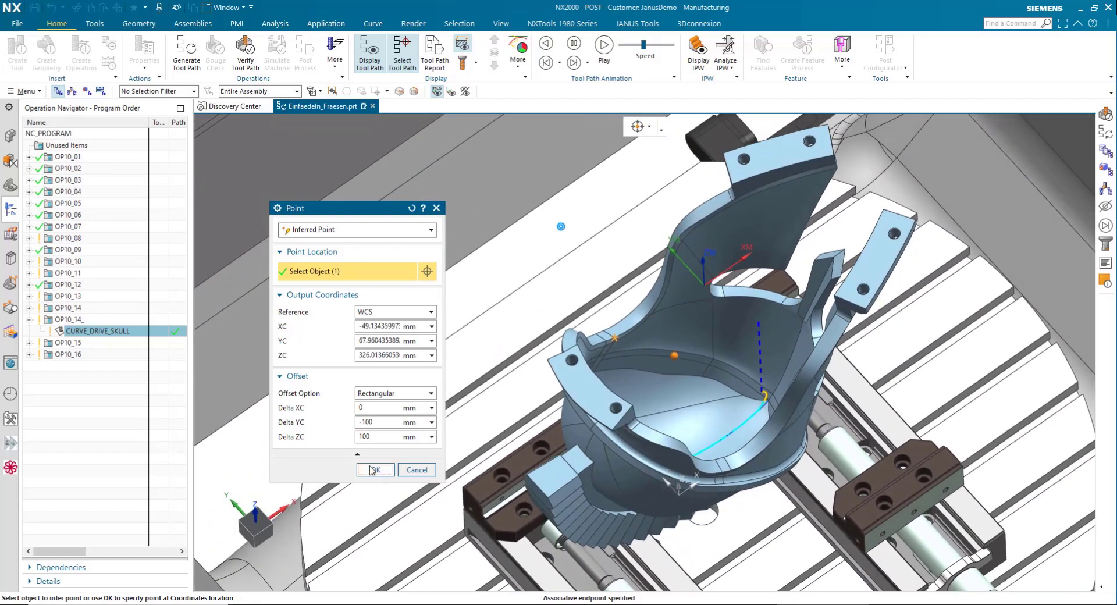
{"action": "left_click", "coordinate": [372, 470]}
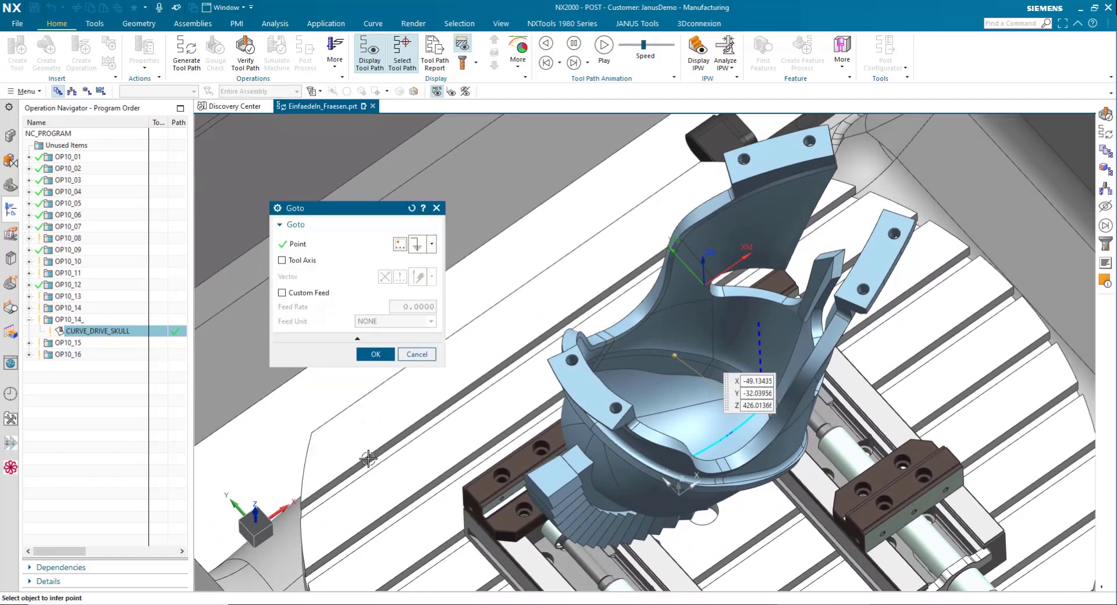
Give the second Goto a Z tool axis and confirm both start events
{"action": "left_click", "coordinate": [305, 263]}
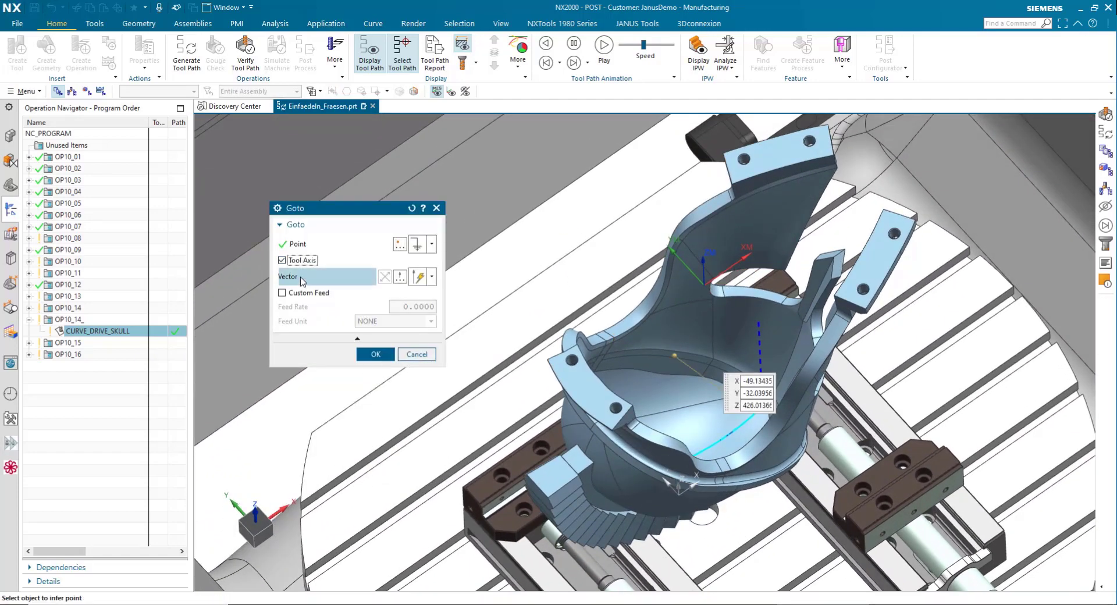
{"action": "left_click", "coordinate": [302, 279]}
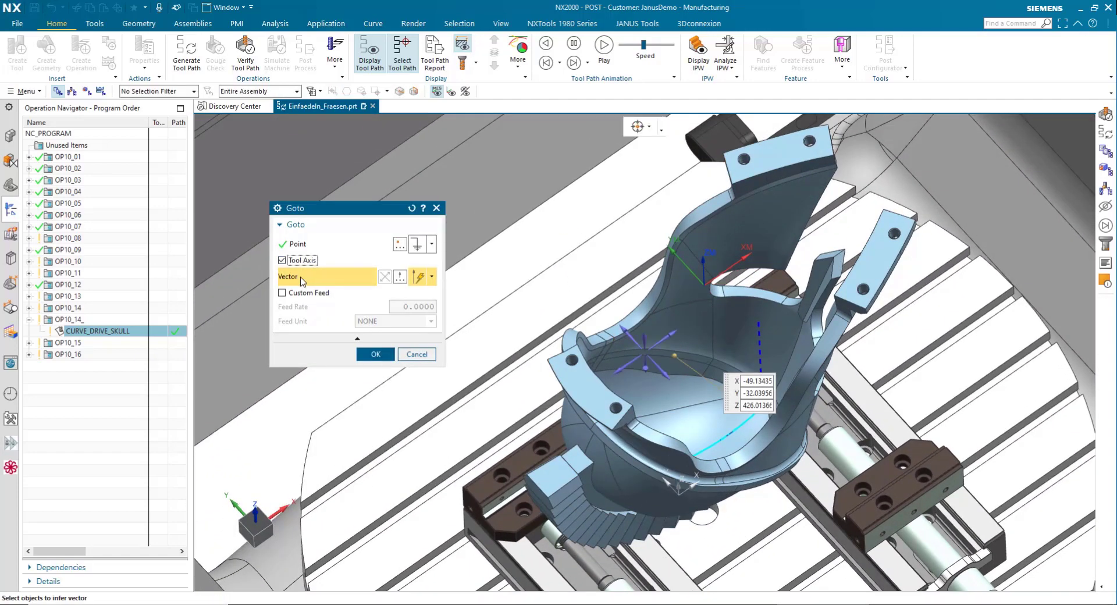
{"action": "left_click", "coordinate": [646, 333]}
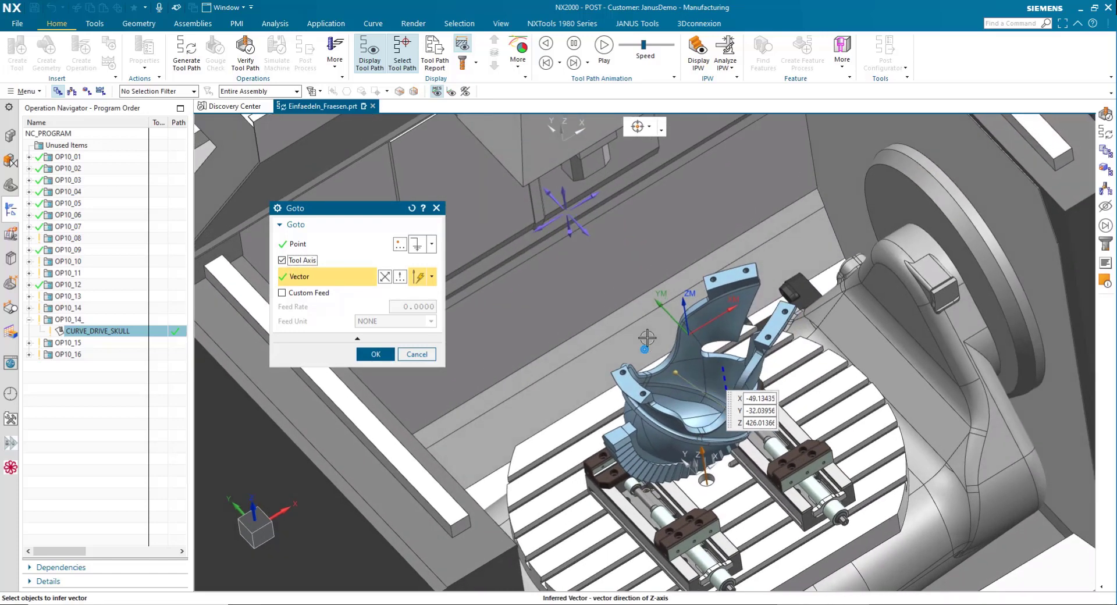
{"action": "left_click", "coordinate": [368, 354]}
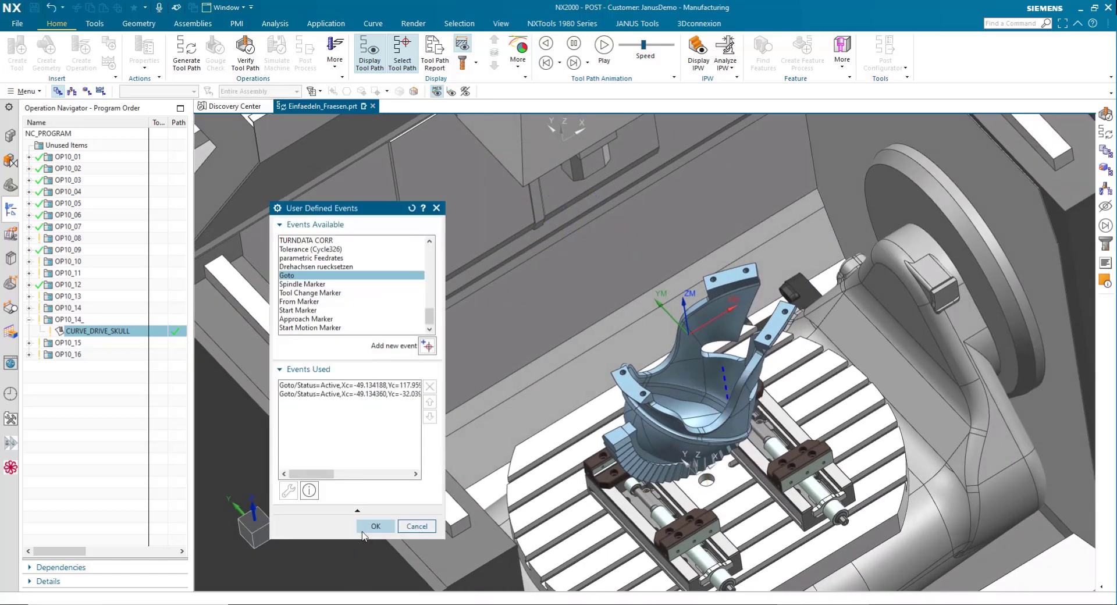
{"action": "left_click", "coordinate": [358, 526]}
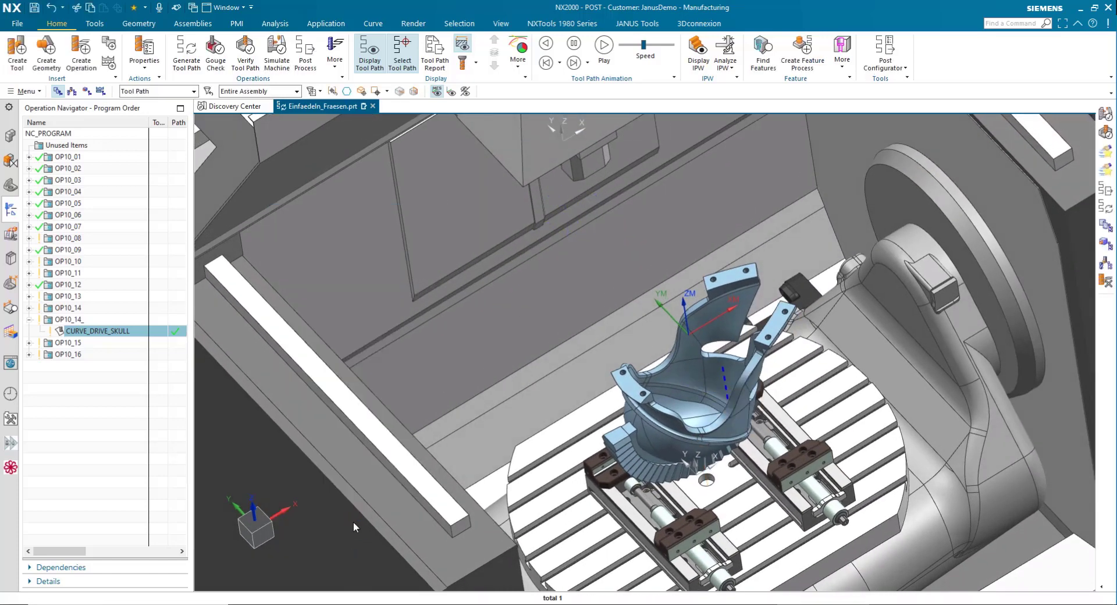
{"action": "left_click", "coordinate": [245, 61]}
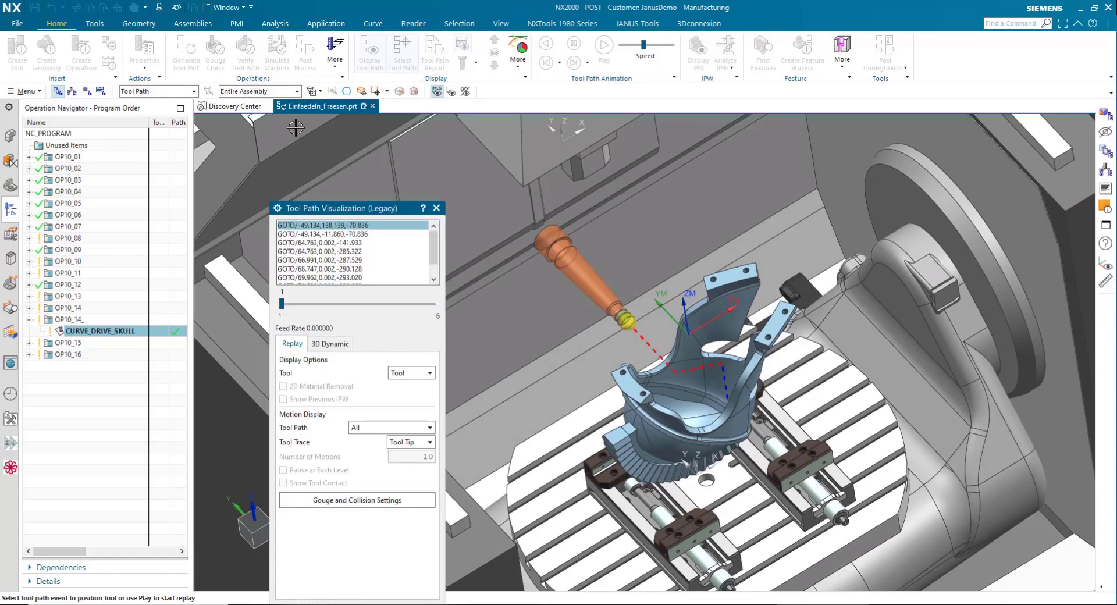
{"action": "mouse_move", "coordinate": [347, 207]}
{"action": "left_mouse_down"}
{"action": "mouse_move", "coordinate": [347, 164]}
{"action": "mouse_move", "coordinate": [252, 57]}
{"action": "left_mouse_up"}
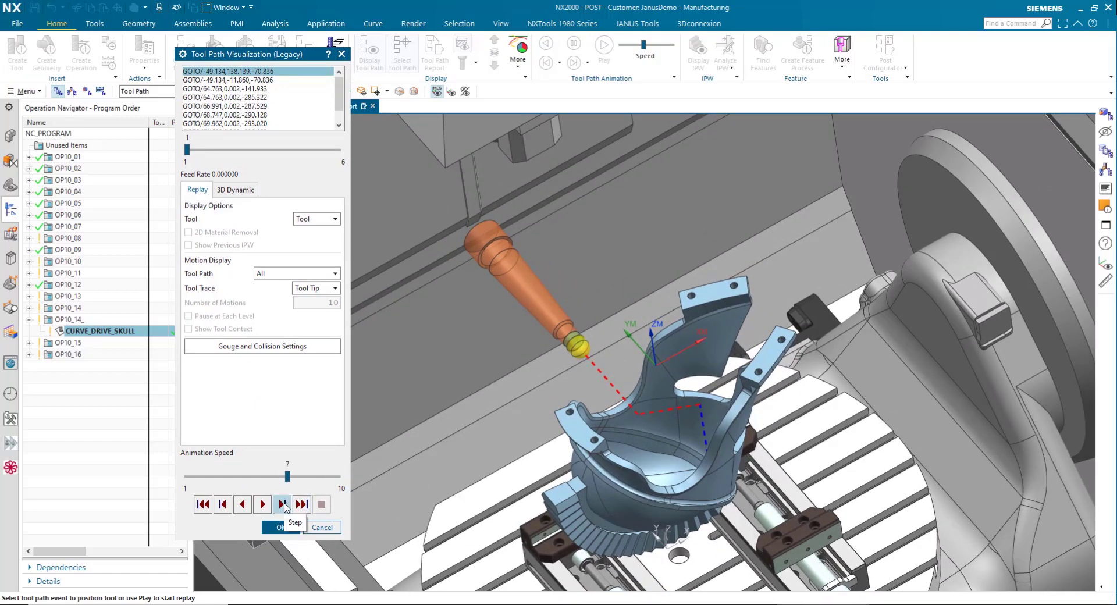
{"action": "left_click", "coordinate": [283, 504]}
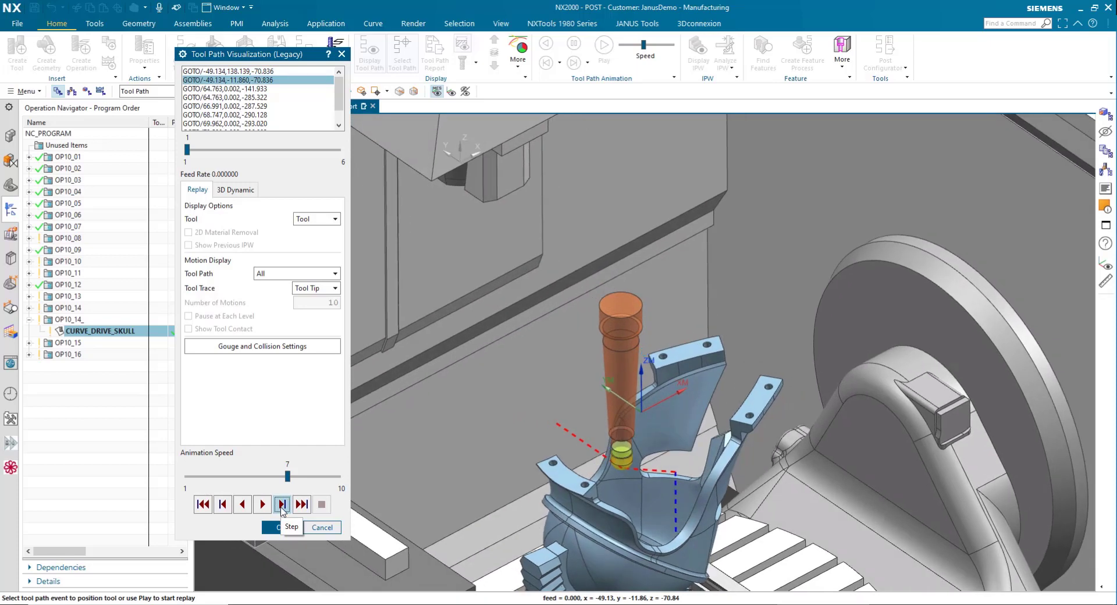
{"action": "left_click", "coordinate": [283, 505]}
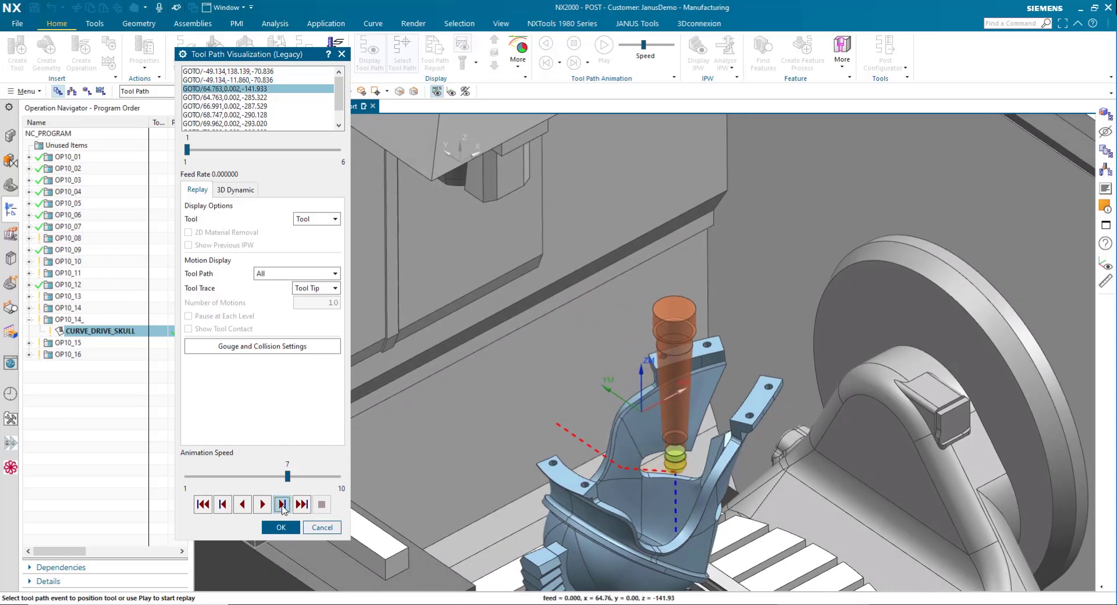
{"action": "left_click", "coordinate": [282, 504]}
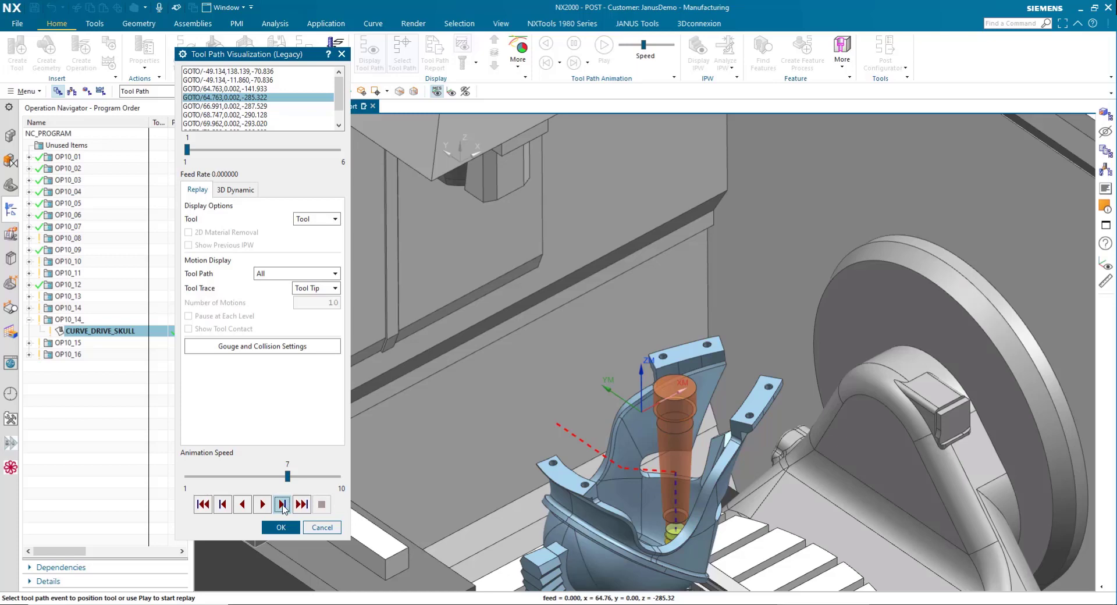
{"action": "left_click", "coordinate": [281, 527]}
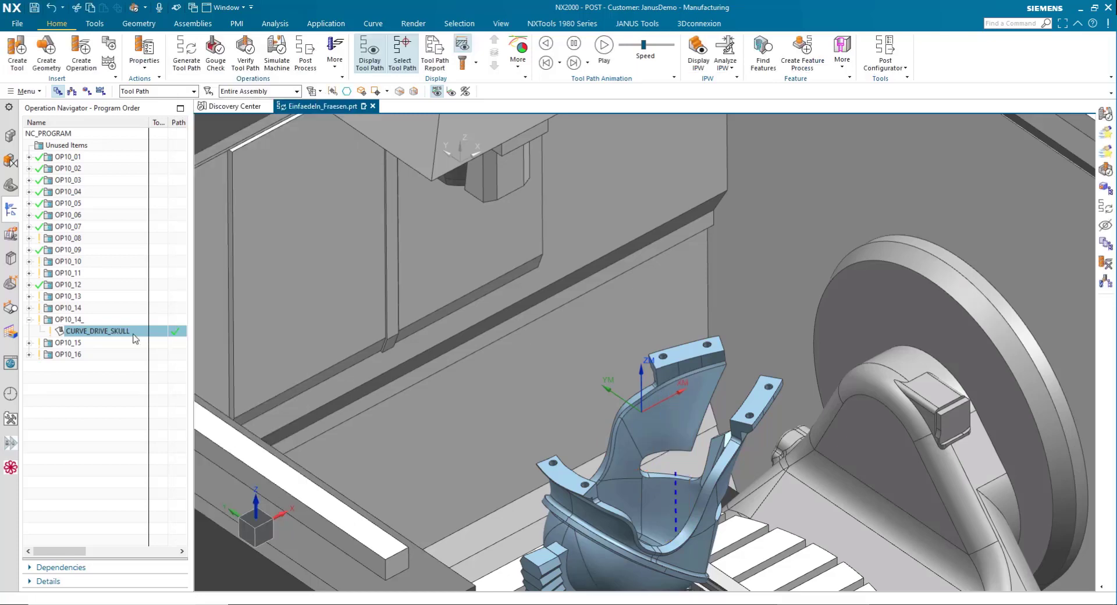
Add a Goto event to CURVE_DRIVE_SKULL's End Events
{"action": "right_click", "coordinate": [134, 338]}
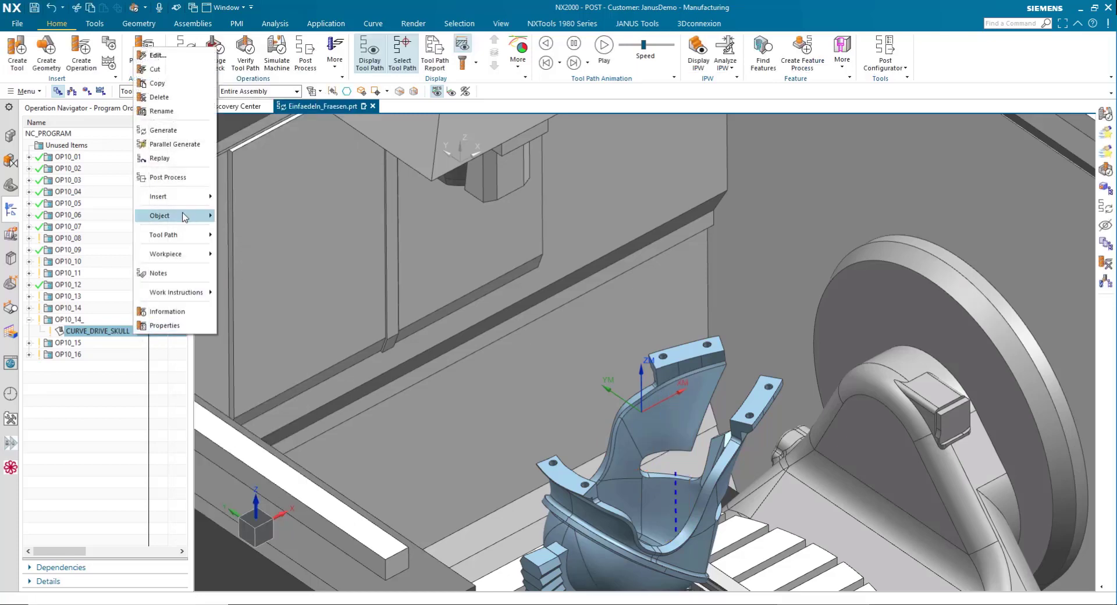
{"action": "mouse_move", "coordinate": [160, 215]}
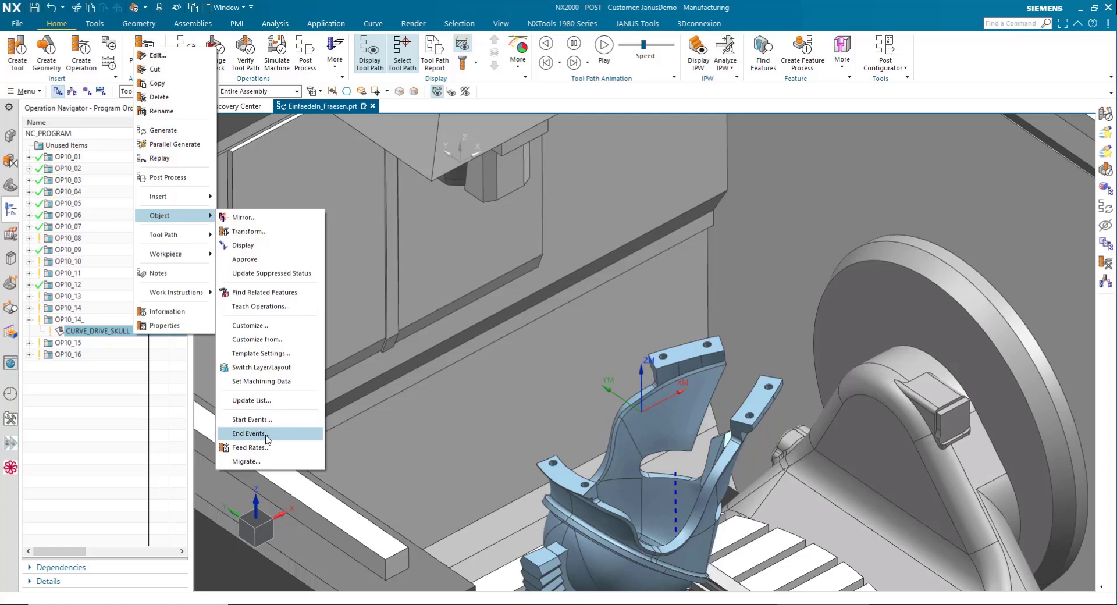
{"action": "left_click", "coordinate": [267, 434]}
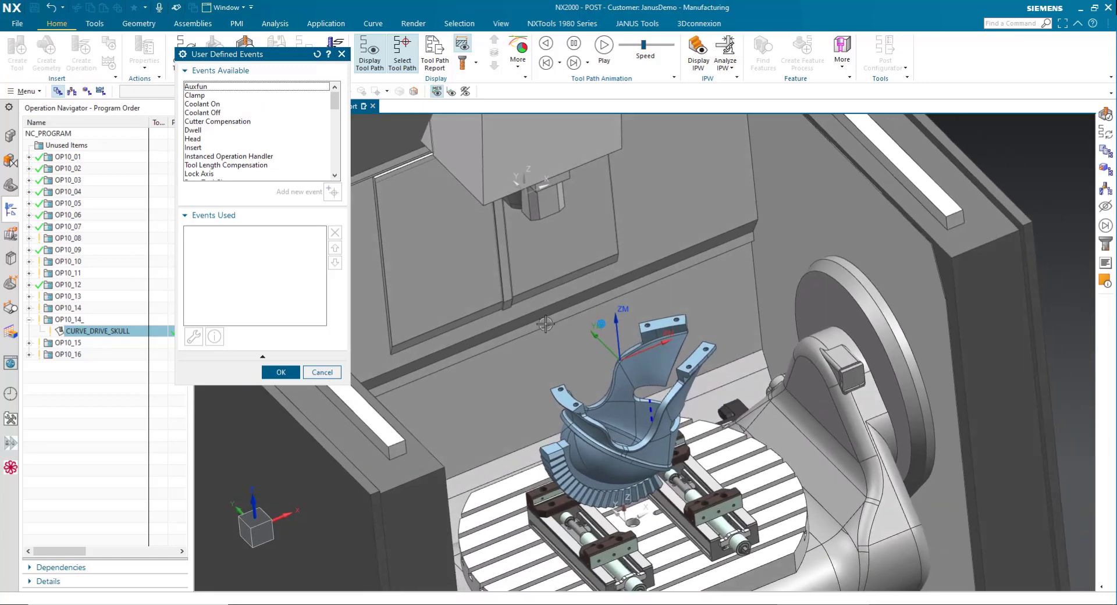
{"action": "scroll", "coordinate": [236, 131], "scroll_direction": "down", "scroll_amount": 5}
{"action": "scroll", "coordinate": [234, 136], "scroll_direction": "down", "scroll_amount": 3}
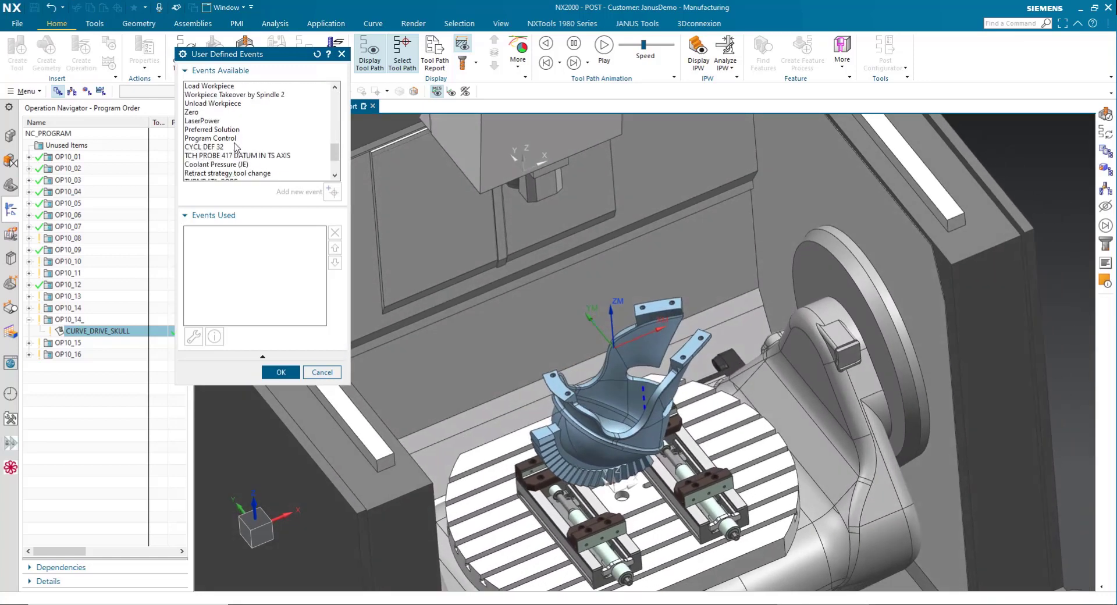
{"action": "scroll", "coordinate": [234, 137], "scroll_direction": "down", "scroll_amount": 3}
{"action": "scroll", "coordinate": [234, 136], "scroll_direction": "down", "scroll_amount": 2}
{"action": "double_click", "coordinate": [196, 150]}
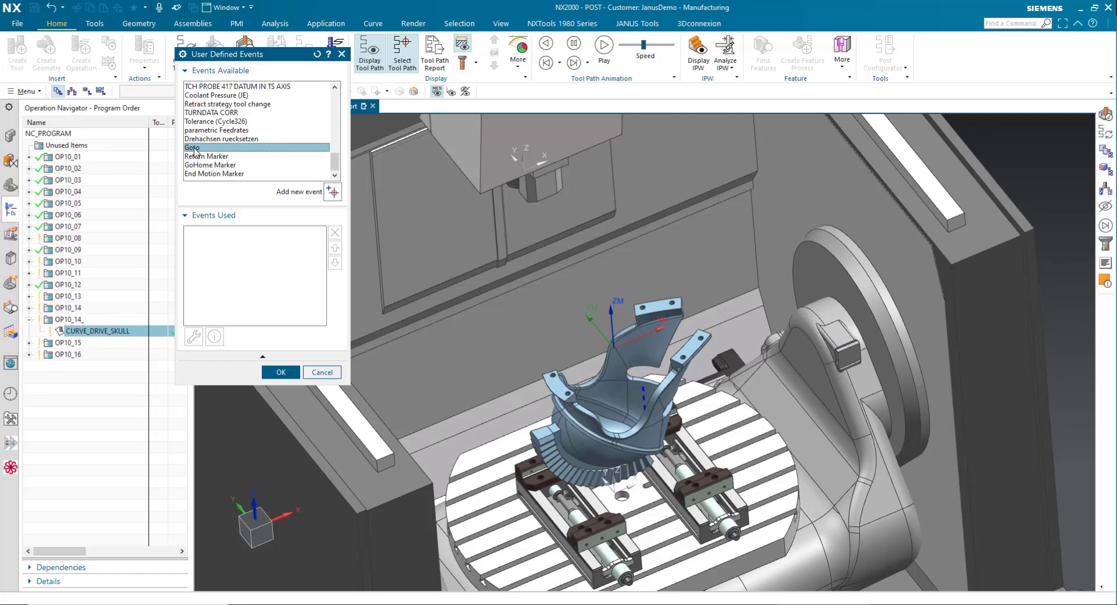
Snap the end Goto point to the helmet rim edge endpoint
{"action": "left_click", "coordinate": [306, 90]}
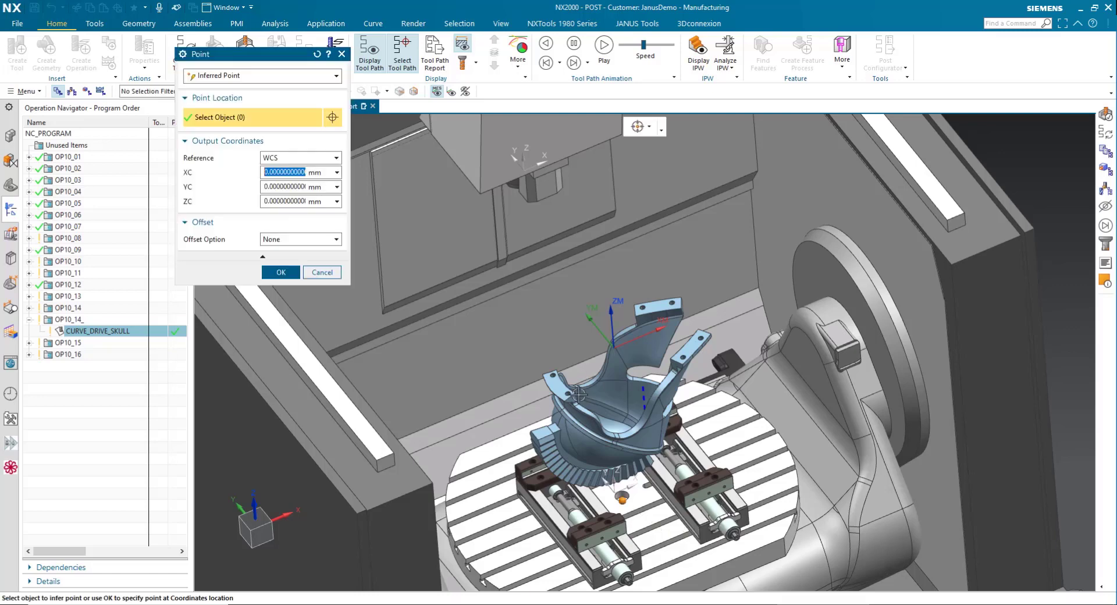
{"action": "scroll", "coordinate": [617, 338], "scroll_direction": "up", "scroll_amount": 5}
{"action": "scroll", "coordinate": [617, 338], "scroll_direction": "up", "scroll_amount": 4}
{"action": "left_click", "coordinate": [617, 338]}
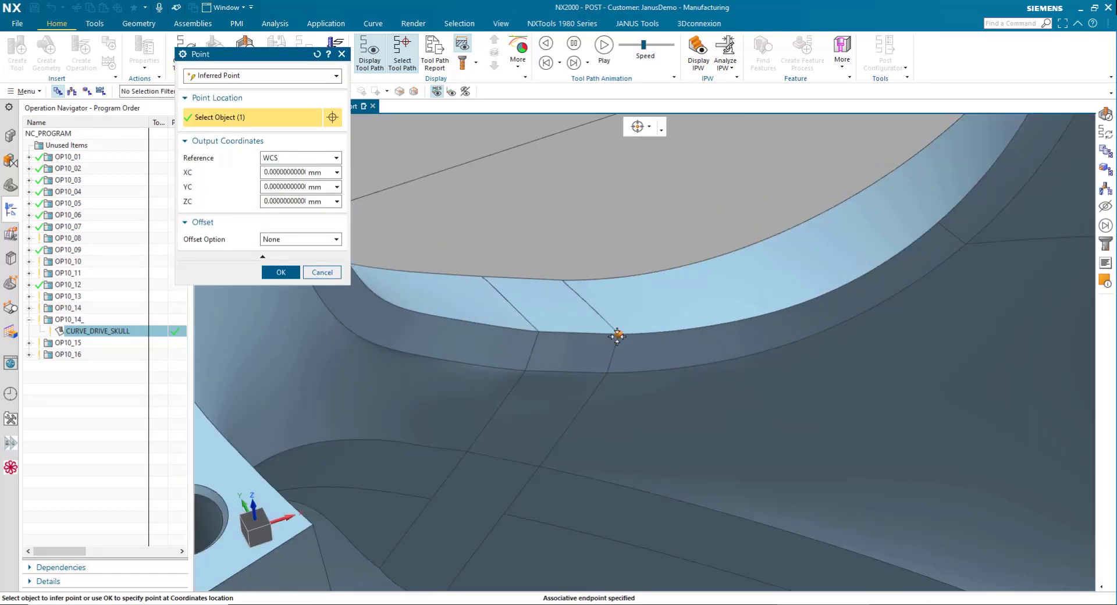
Offset the point rectangularly by Delta ZC 100 and accept it
{"action": "left_click", "coordinate": [307, 239]}
{"action": "left_click", "coordinate": [267, 257]}
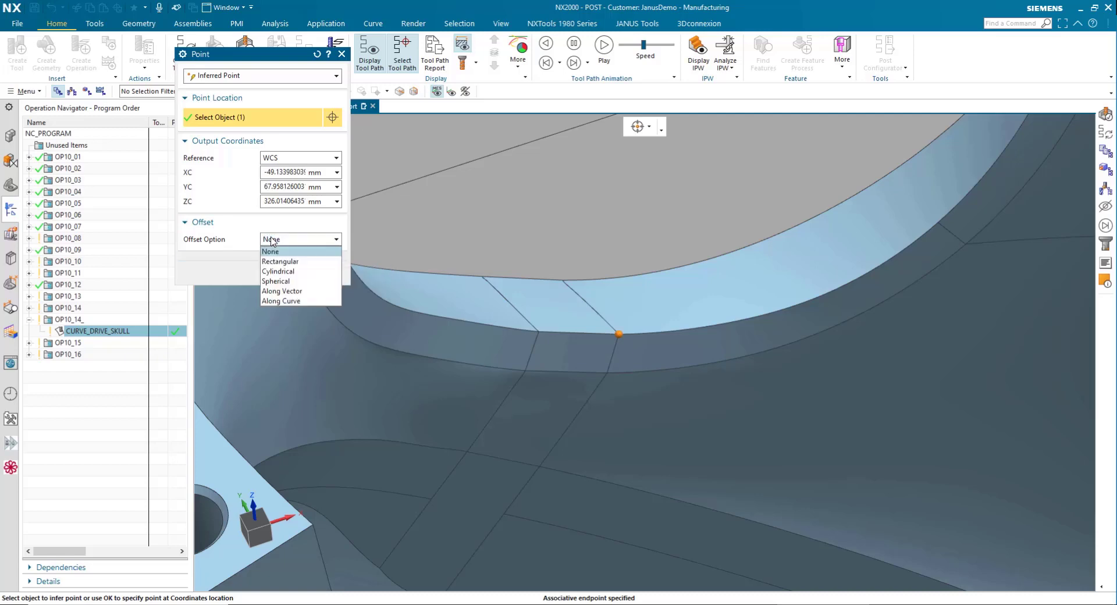
{"action": "left_click", "coordinate": [269, 260]}
{"action": "left_click", "coordinate": [280, 282]}
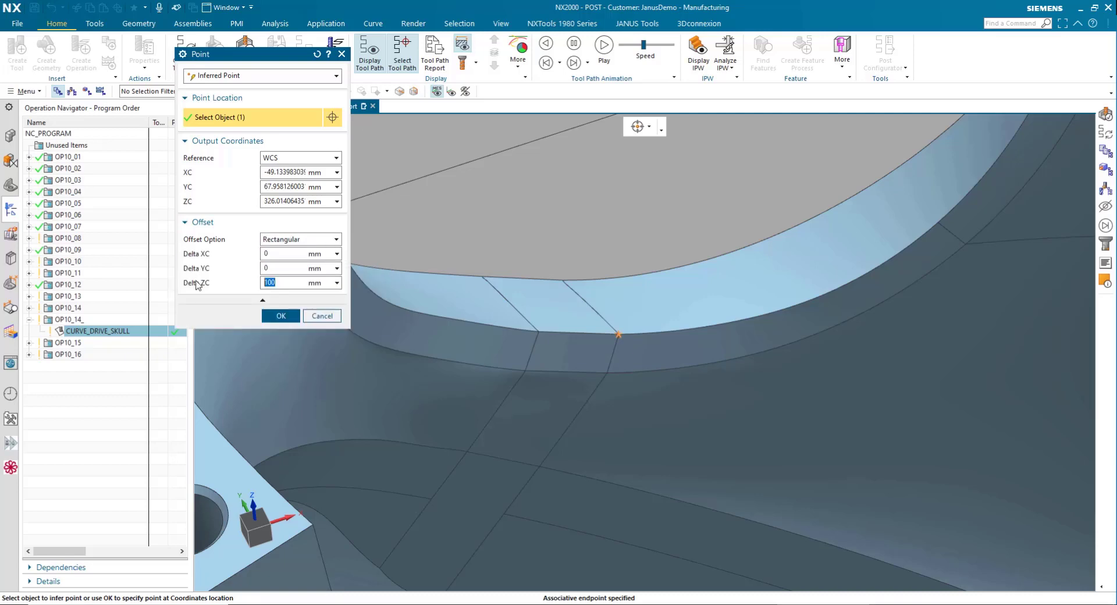
{"action": "scroll", "coordinate": [488, 337], "scroll_direction": "down", "scroll_amount": 3}
{"action": "scroll", "coordinate": [487, 338], "scroll_direction": "down", "scroll_amount": 5}
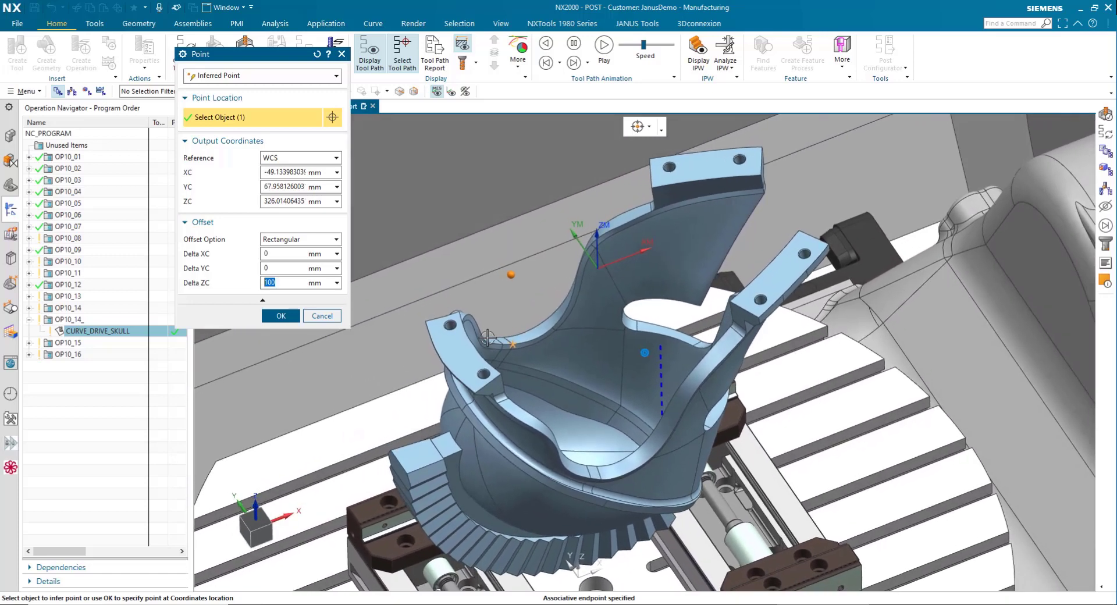
{"action": "middle_click_drag", "start_coordinate": [488, 338], "coordinate": [487, 337]}
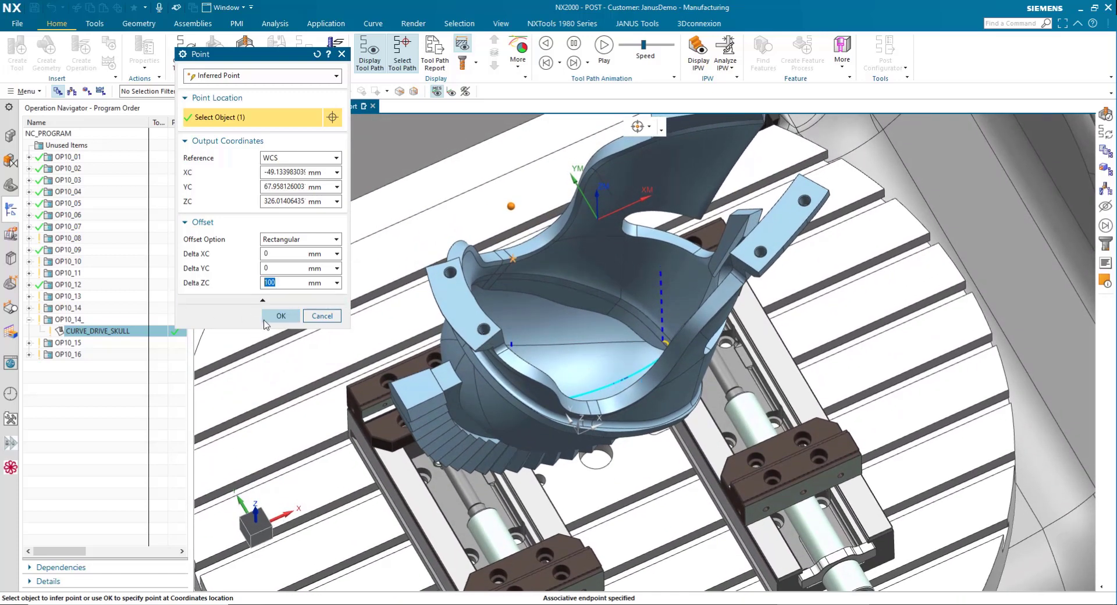
{"action": "left_click", "coordinate": [267, 319]}
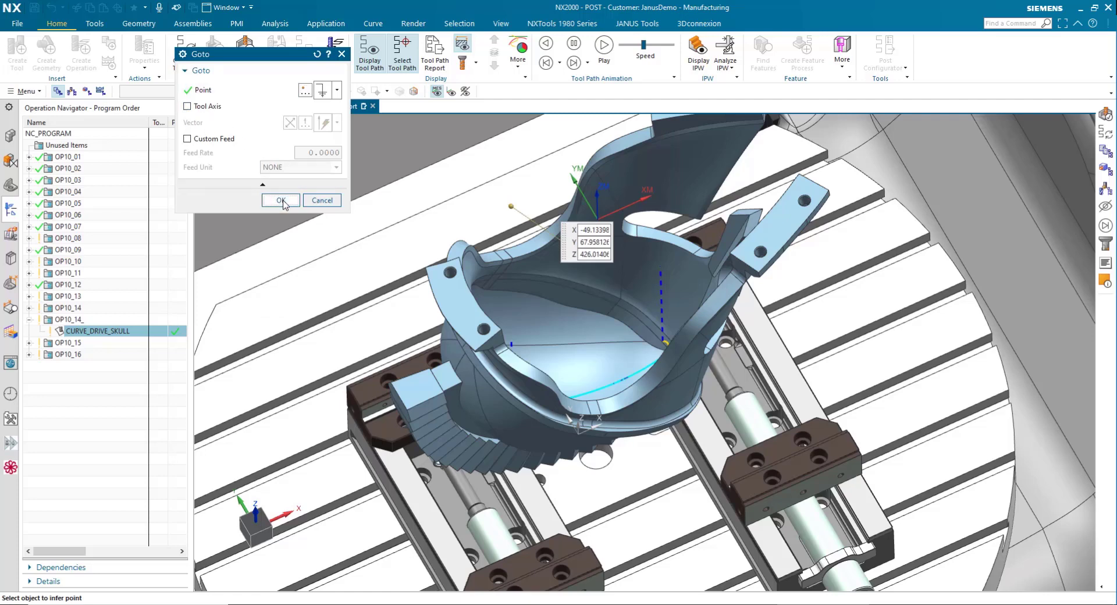
Confirm the first end Goto and start a second Goto event's point definition
{"action": "left_click", "coordinate": [281, 201]}
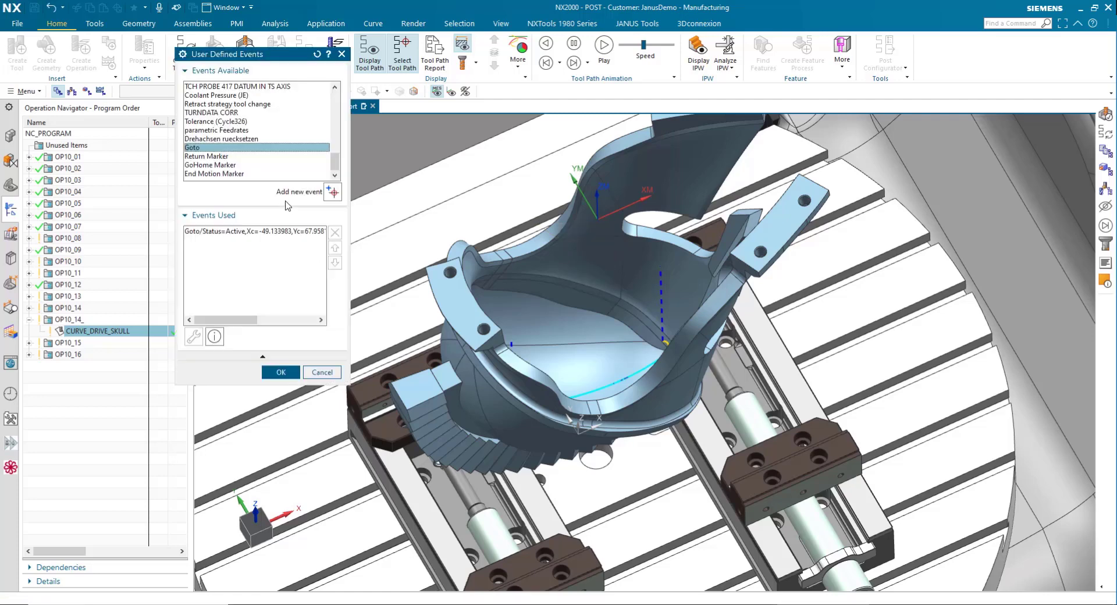
{"action": "left_click", "coordinate": [333, 192]}
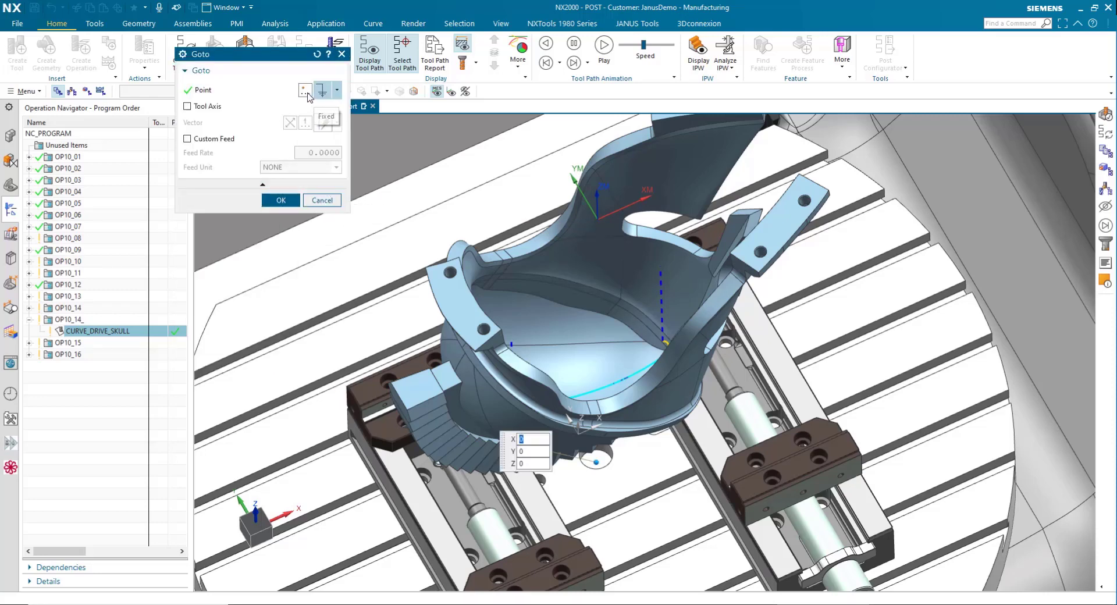
{"action": "left_click", "coordinate": [304, 90]}
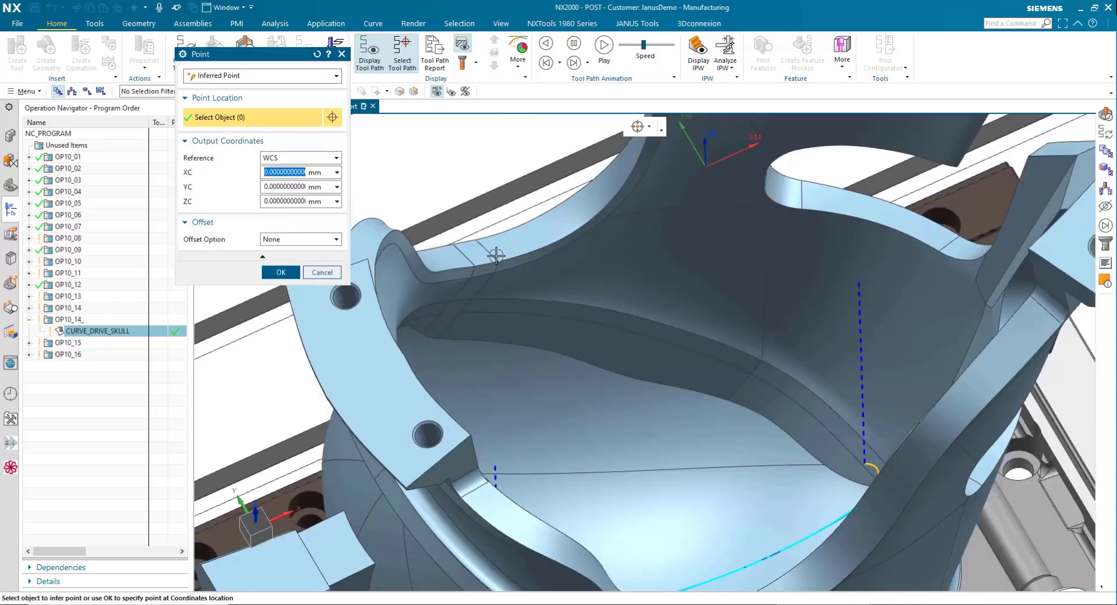
{"action": "scroll", "coordinate": [527, 261], "scroll_direction": "up", "scroll_amount": 3}
{"action": "scroll", "coordinate": [491, 271], "scroll_direction": "up", "scroll_amount": 3}
Place the second Goto at the rim endpoint offset Delta ZC 100 and Delta YC 50
{"action": "left_click", "coordinate": [491, 270]}
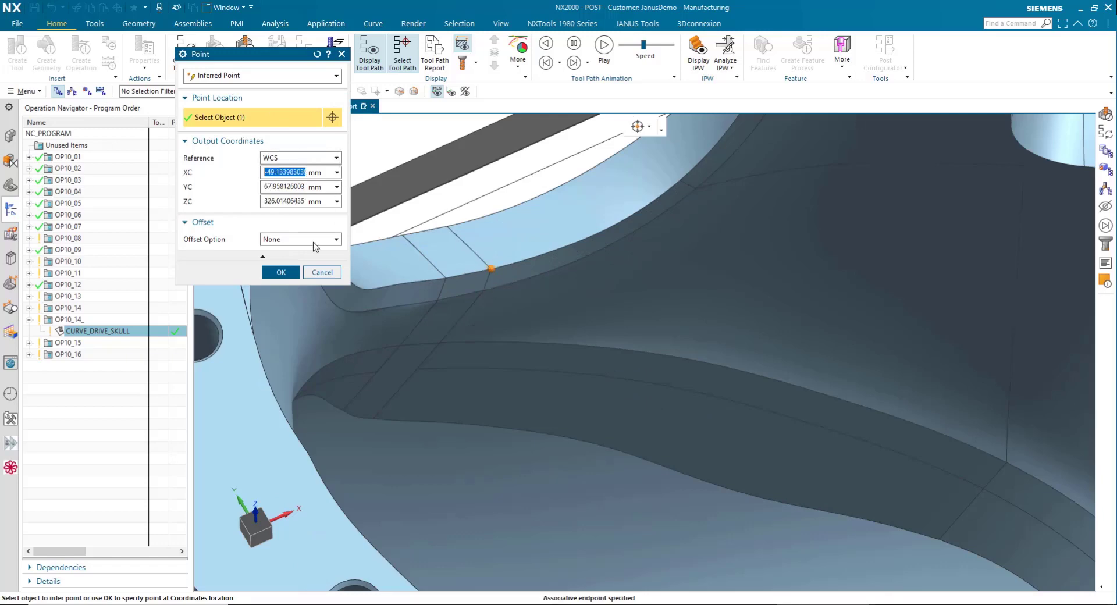
{"action": "left_click", "coordinate": [314, 240]}
{"action": "left_click", "coordinate": [309, 260]}
{"action": "double_click", "coordinate": [280, 284]}
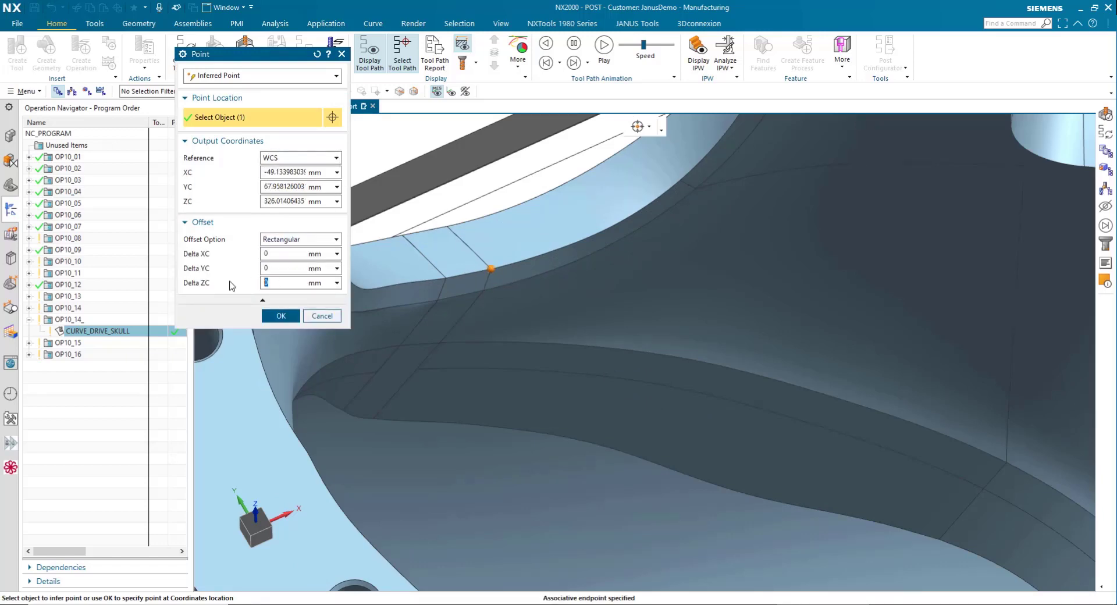
{"action": "type", "text": "100"}
{"action": "key", "text": "Return"}
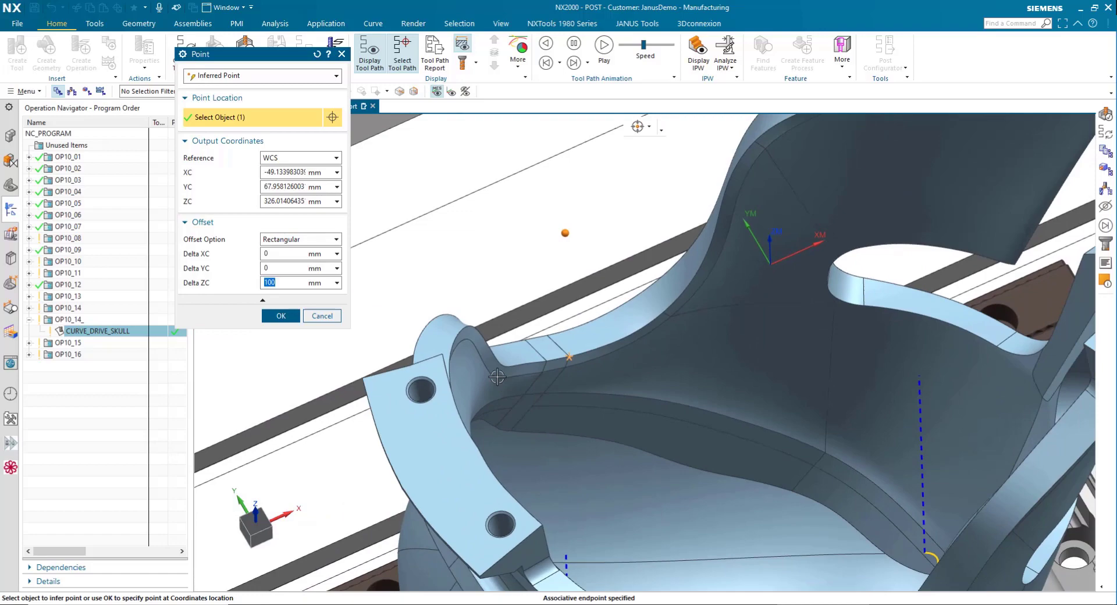
{"action": "type", "text": "50"}
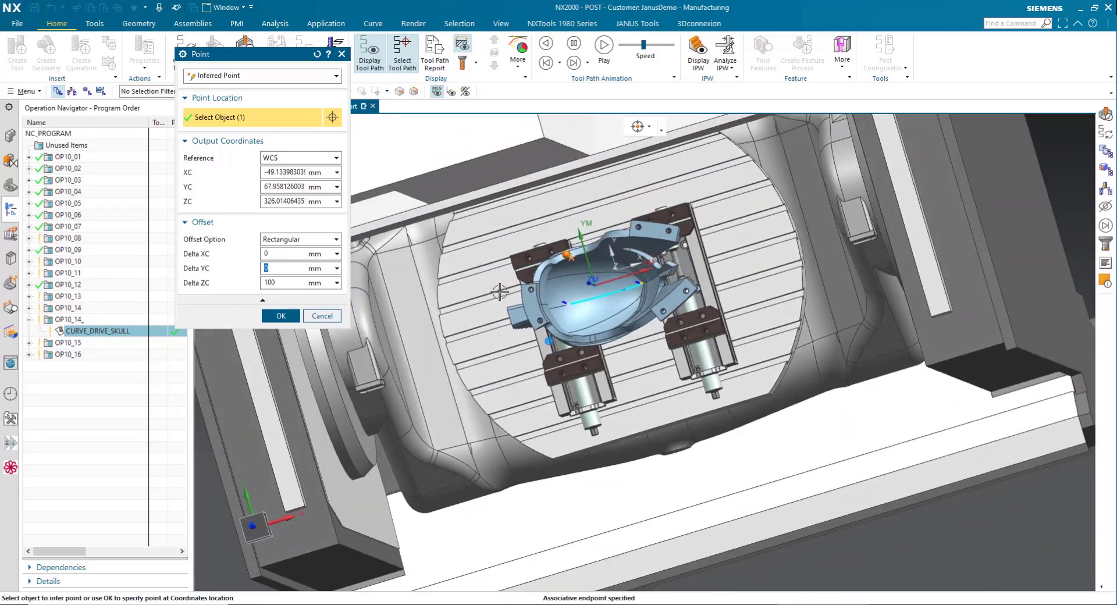
{"action": "key", "text": "Return"}
Accept the offset point and the second end Goto event
{"action": "scroll", "coordinate": [499, 292], "scroll_direction": "up", "scroll_amount": 2}
{"action": "scroll", "coordinate": [524, 292], "scroll_direction": "up", "scroll_amount": 2}
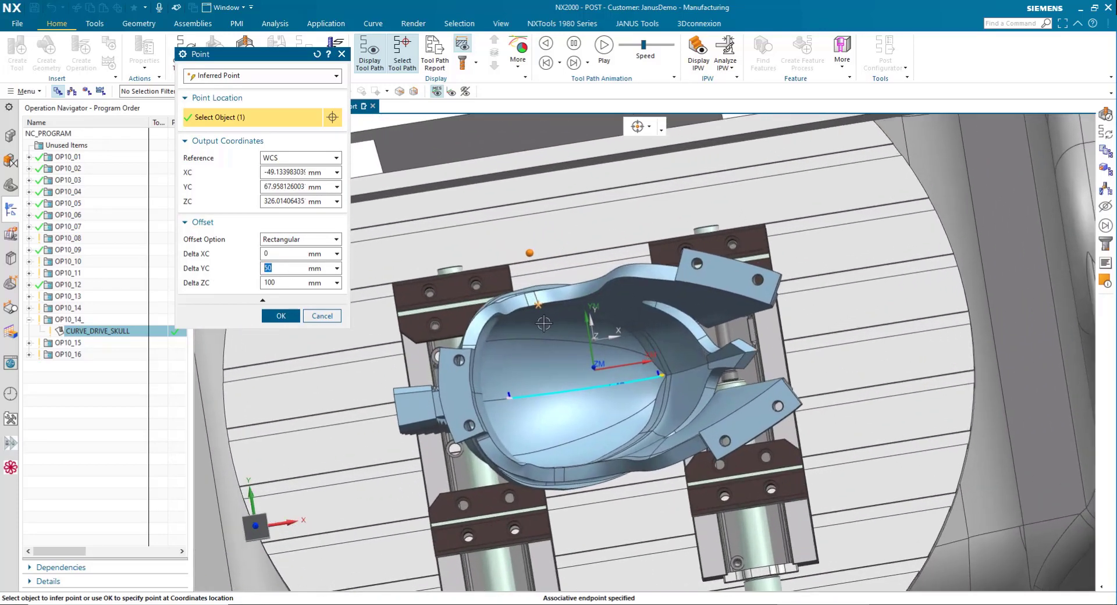
{"action": "scroll", "coordinate": [556, 292], "scroll_direction": "up", "scroll_amount": 1}
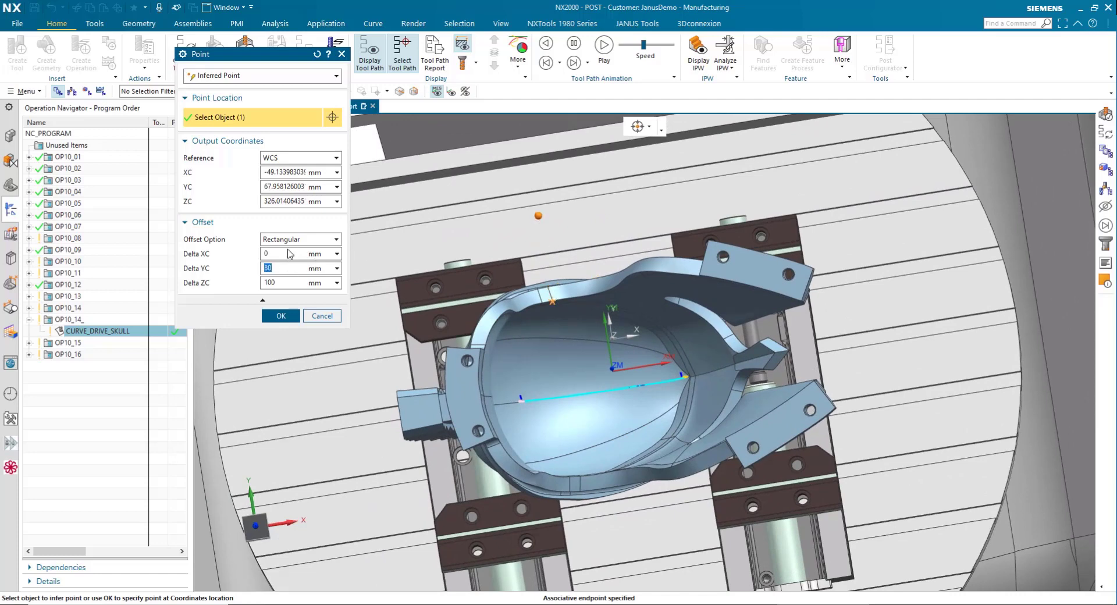
{"action": "left_click", "coordinate": [295, 316]}
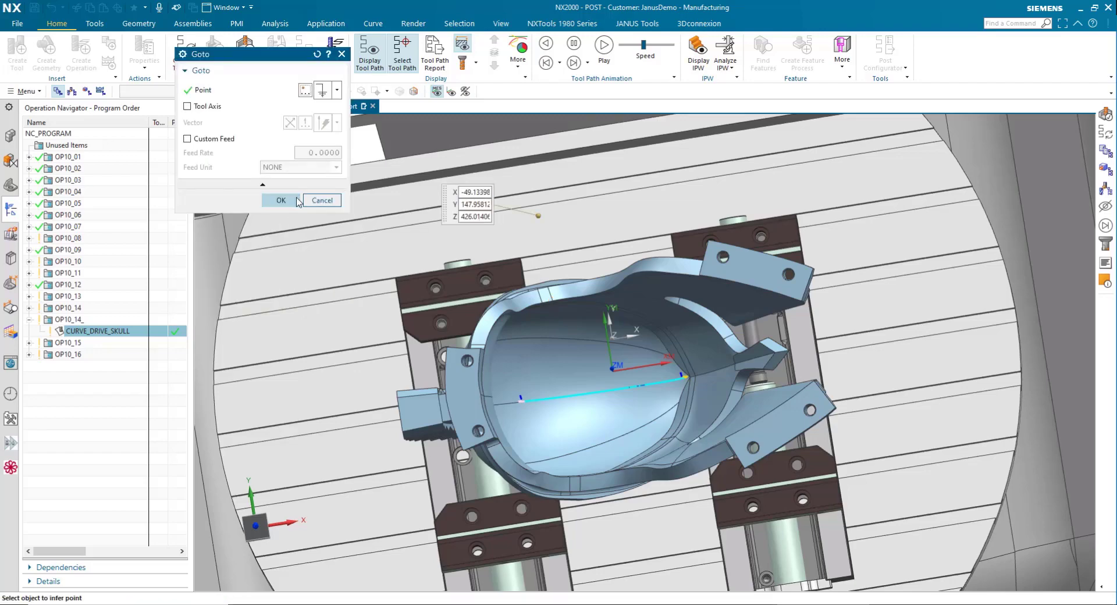
{"action": "left_click", "coordinate": [298, 200]}
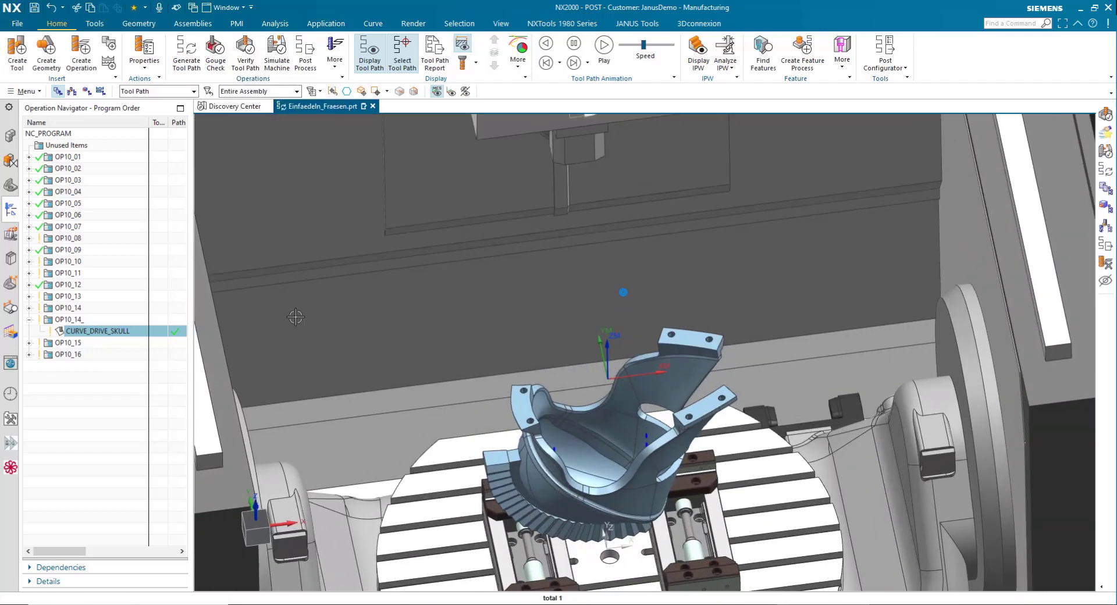
Replay the CURVE_DRIVE_SKULL tool path through the new Goto positions, then close the replay
{"action": "left_click", "coordinate": [245, 50]}
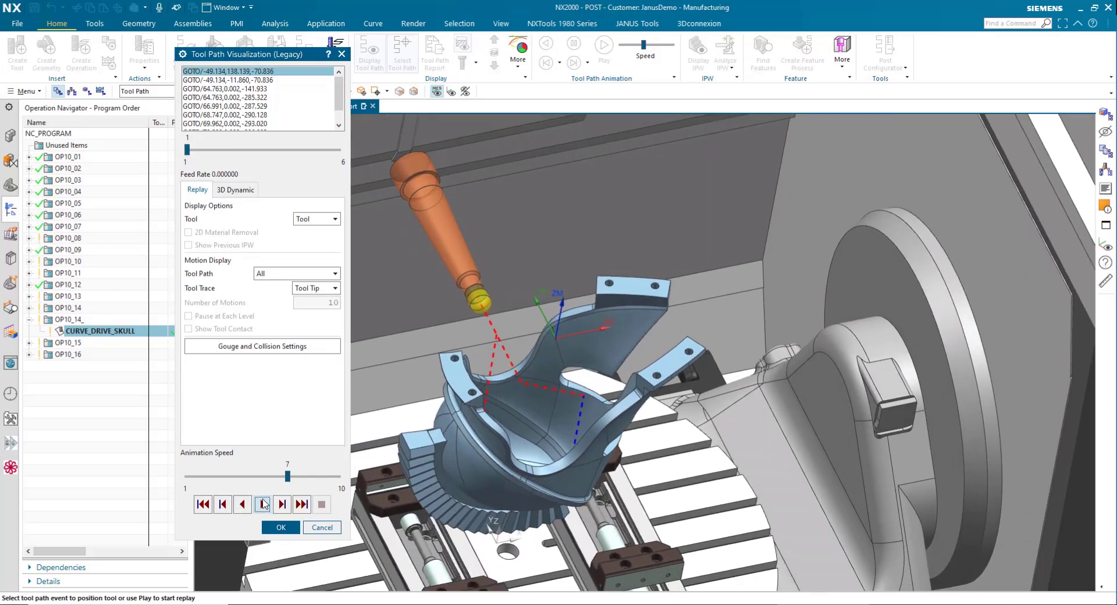
{"action": "left_click", "coordinate": [263, 504]}
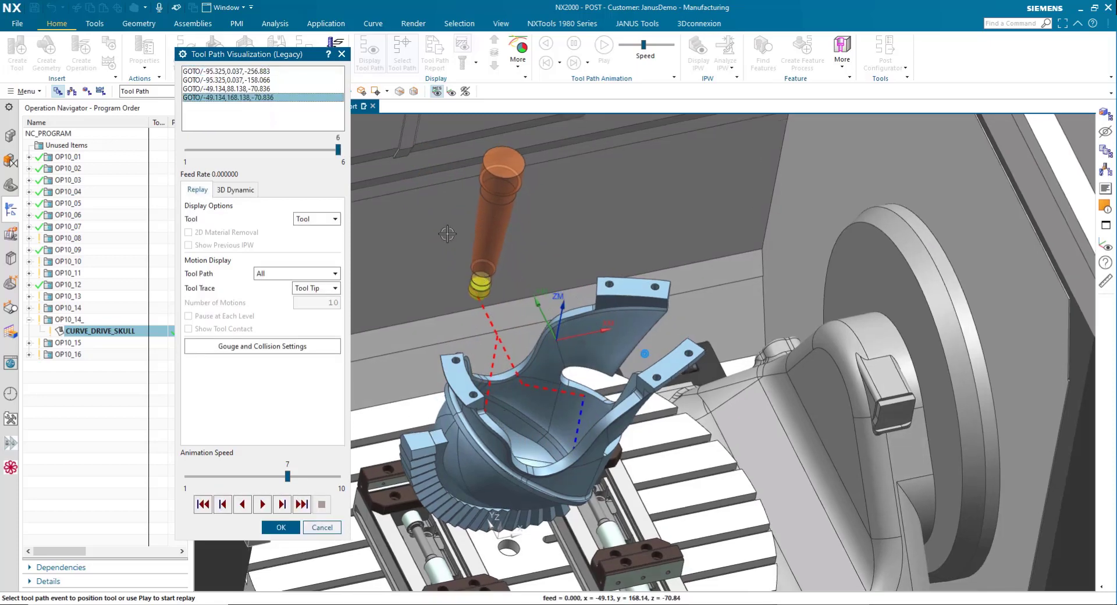
{"action": "middle_click_drag", "start_coordinate": [484, 216], "coordinate": [584, 235]}
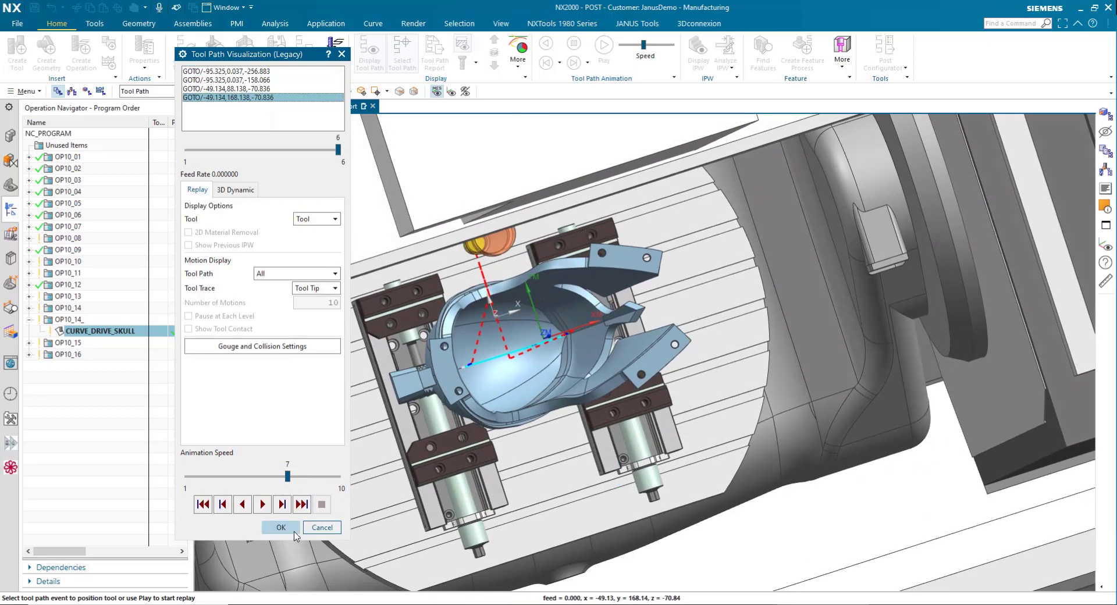
{"action": "left_click", "coordinate": [281, 528]}
{"action": "mouse_move", "coordinate": [281, 528]}
{"action": "middle_mouse_down"}
{"action": "mouse_move", "coordinate": [248, 465]}
{"action": "mouse_move", "coordinate": [249, 341]}
{"action": "middle_mouse_up"}
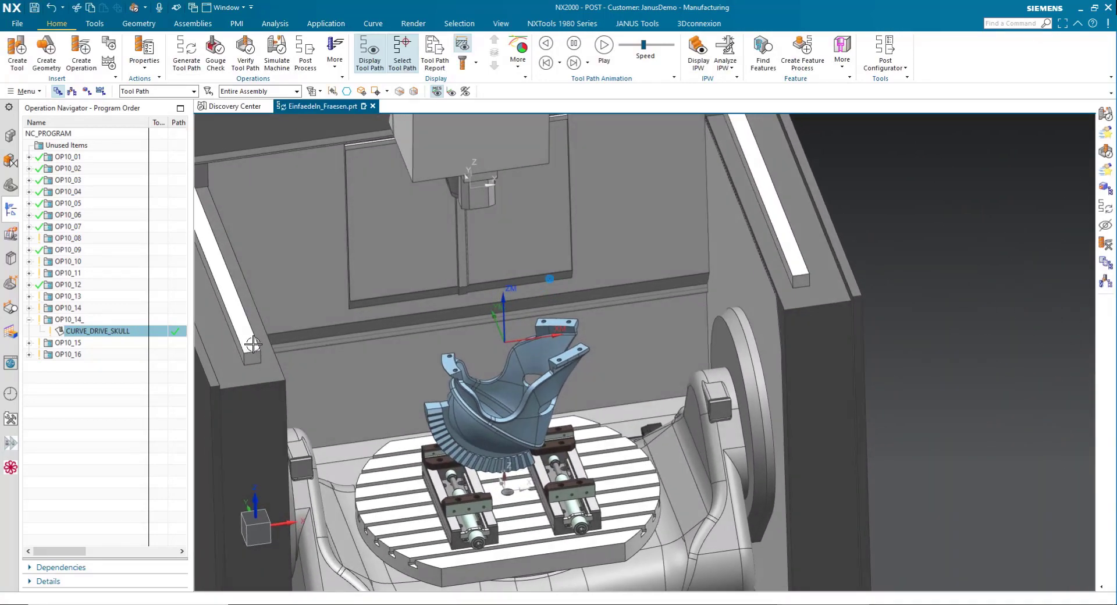
Play the CURVE_DRIVE_SKULL machine simulation to program end, orbiting to follow the cut
{"action": "left_click", "coordinate": [276, 73]}
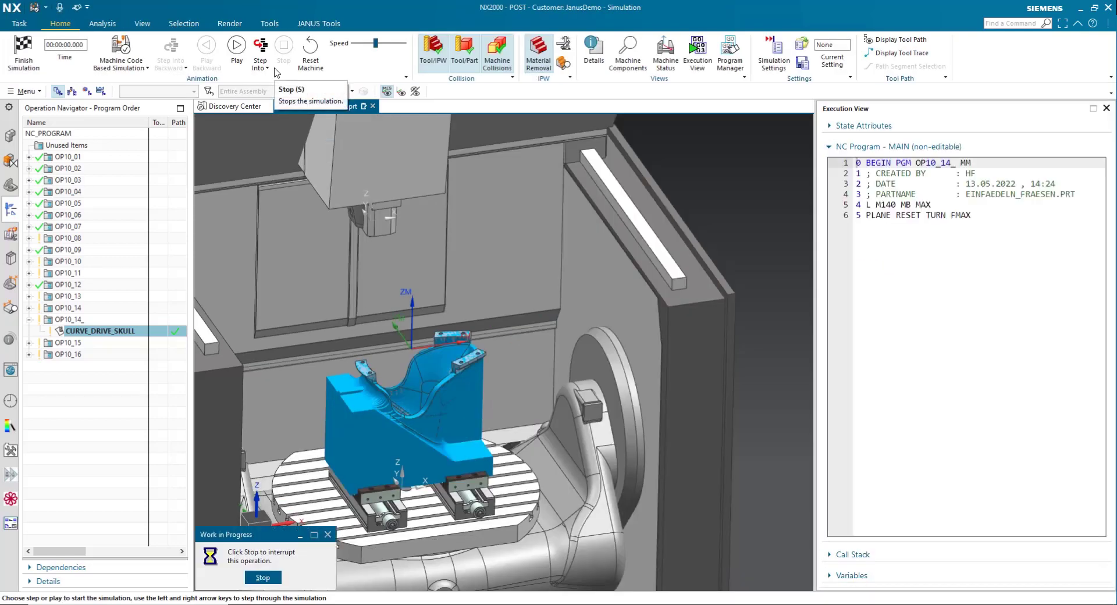
{"action": "left_click", "coordinate": [236, 47]}
{"action": "middle_click_drag", "start_coordinate": [303, 132], "coordinate": [432, 436]}
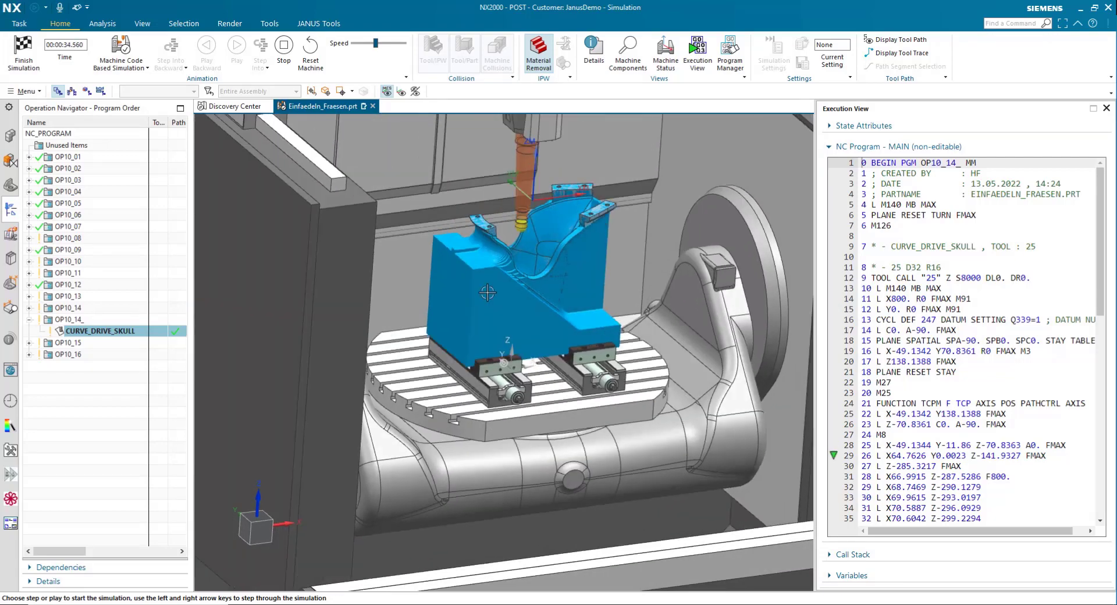
{"action": "scroll", "coordinate": [629, 297], "scroll_direction": "up", "scroll_amount": 3}
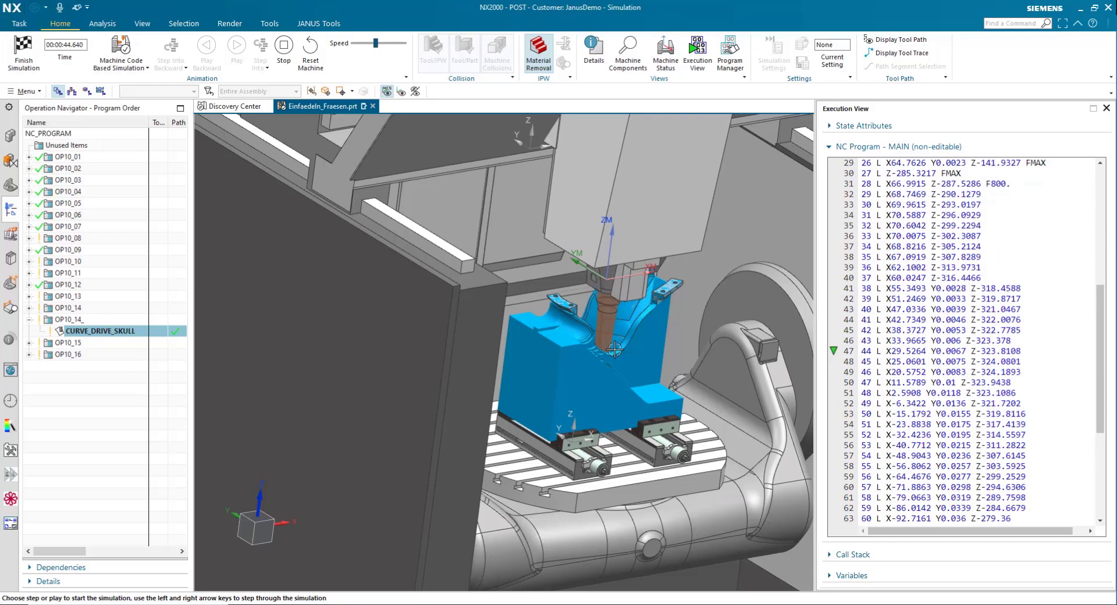
{"action": "middle_click_drag", "start_coordinate": [628, 297], "coordinate": [522, 348]}
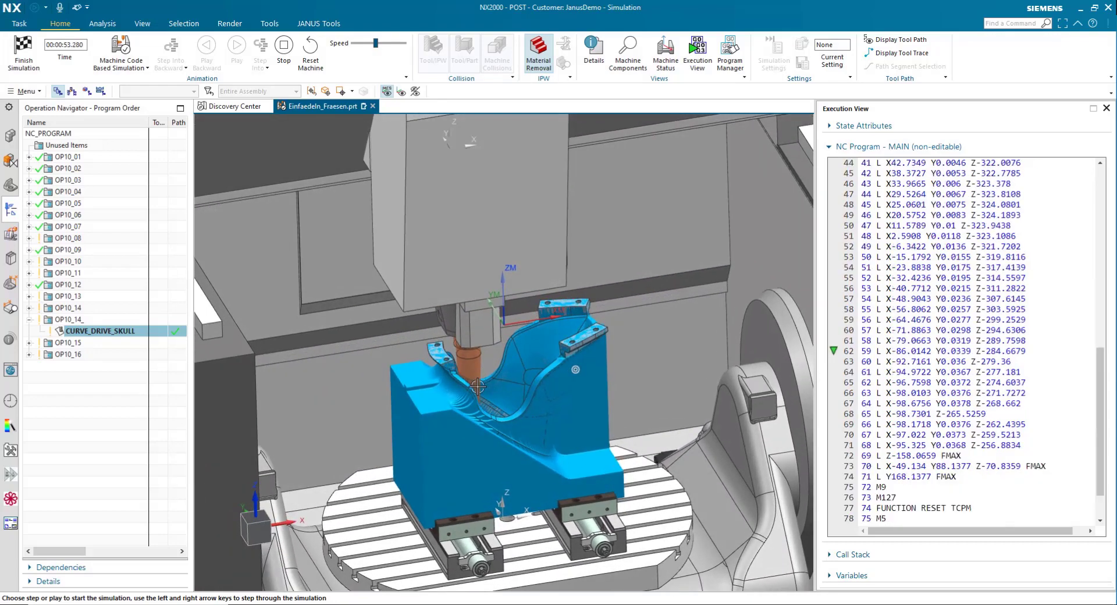
{"action": "scroll", "coordinate": [477, 401], "scroll_direction": "up", "scroll_amount": 3}
{"action": "scroll", "coordinate": [477, 401], "scroll_direction": "down", "scroll_amount": 3}
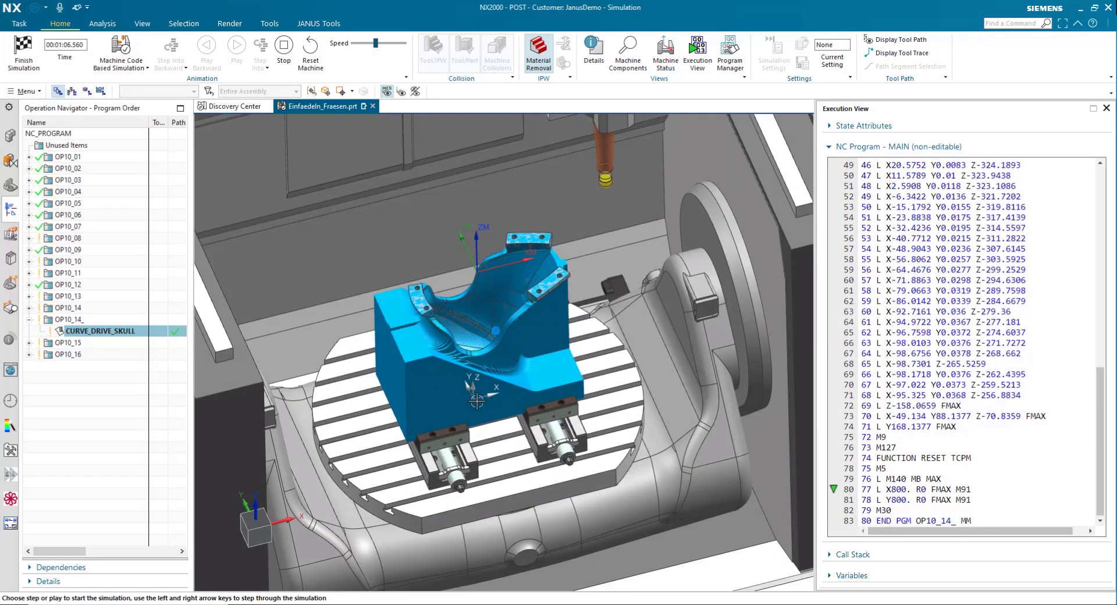
{"action": "middle_click_drag", "start_coordinate": [477, 401], "coordinate": [547, 398]}
{"action": "scroll", "coordinate": [547, 397], "scroll_direction": "up", "scroll_amount": 3}
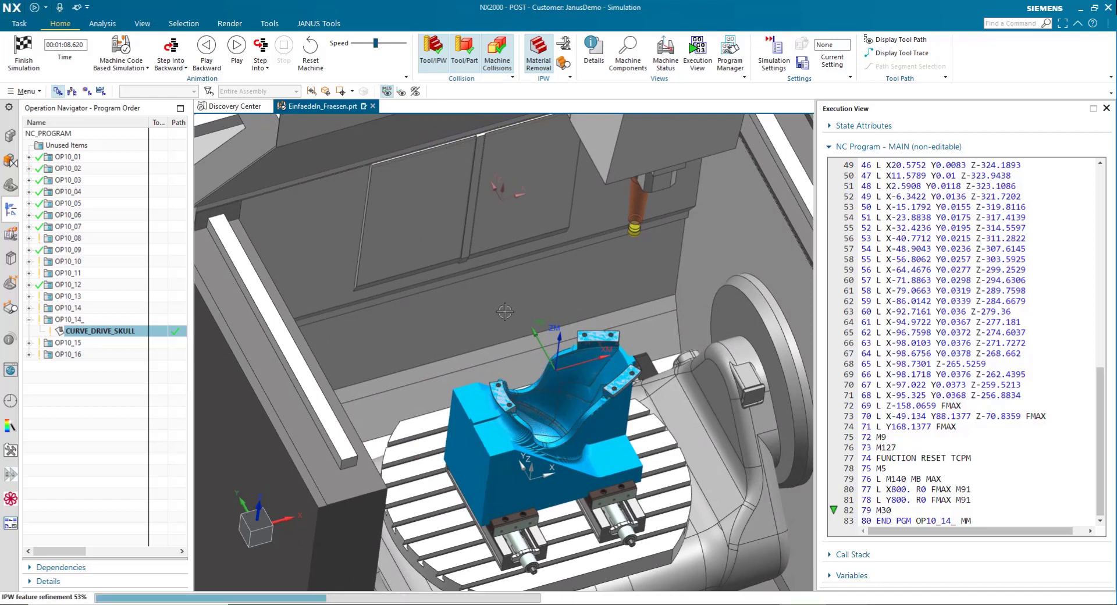
{"action": "middle_click_drag", "start_coordinate": [505, 312], "coordinate": [610, 384]}
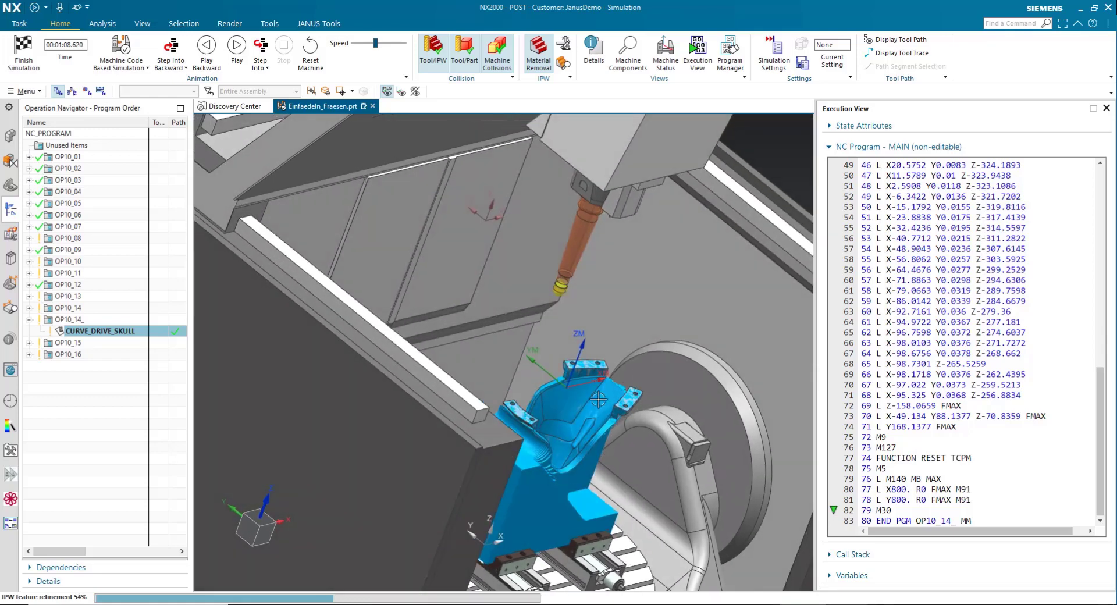